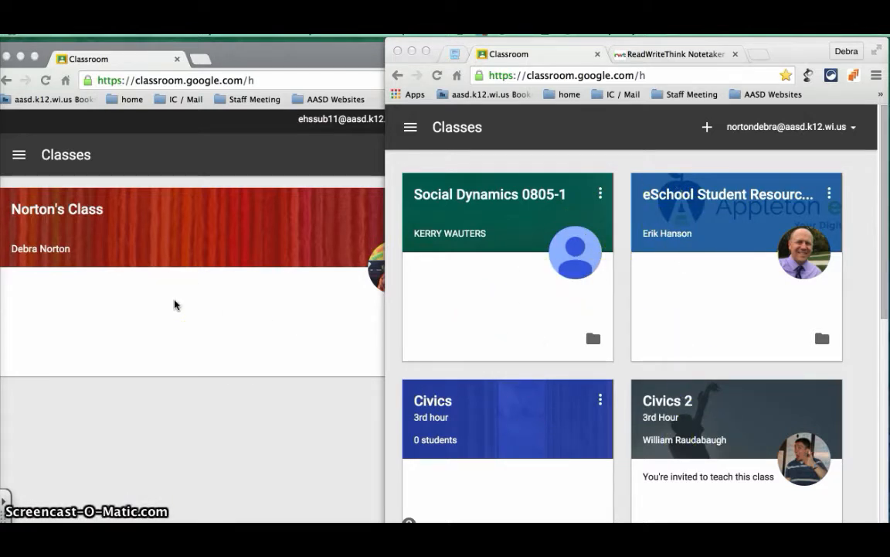
Open the teacher's own class with the red banner and start a new assignment in it
{"action": "scroll", "coordinate": [596, 318], "scroll_direction": "down", "scroll_amount": 1}
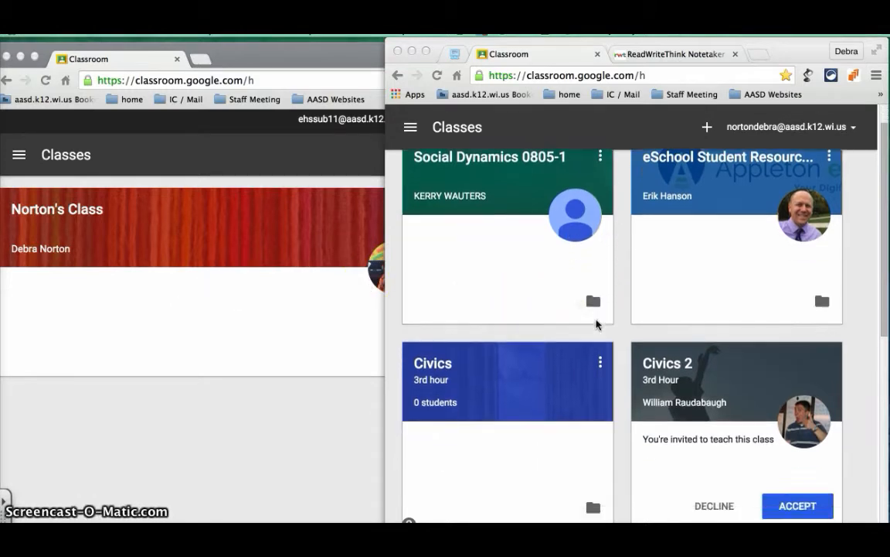
{"action": "scroll", "coordinate": [596, 324], "scroll_direction": "down", "scroll_amount": 5}
{"action": "left_click", "coordinate": [461, 270]}
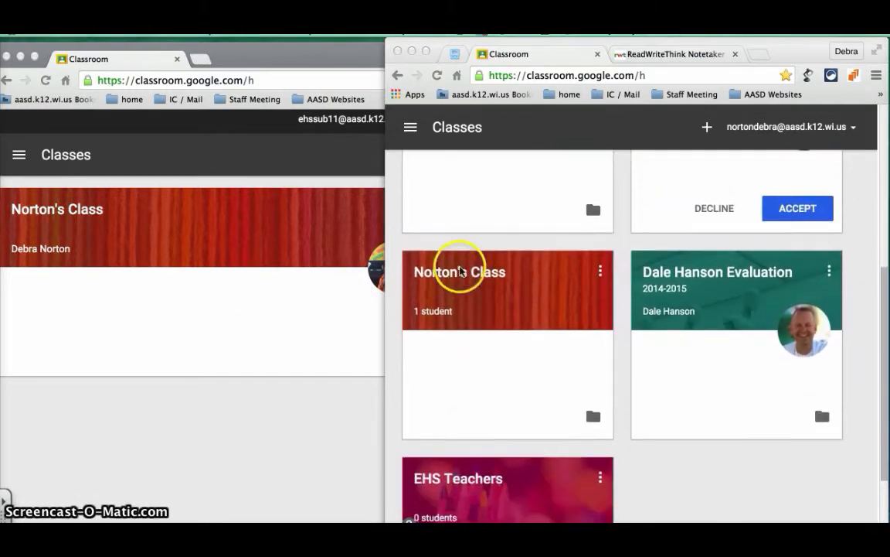
{"action": "left_click", "coordinate": [462, 272]}
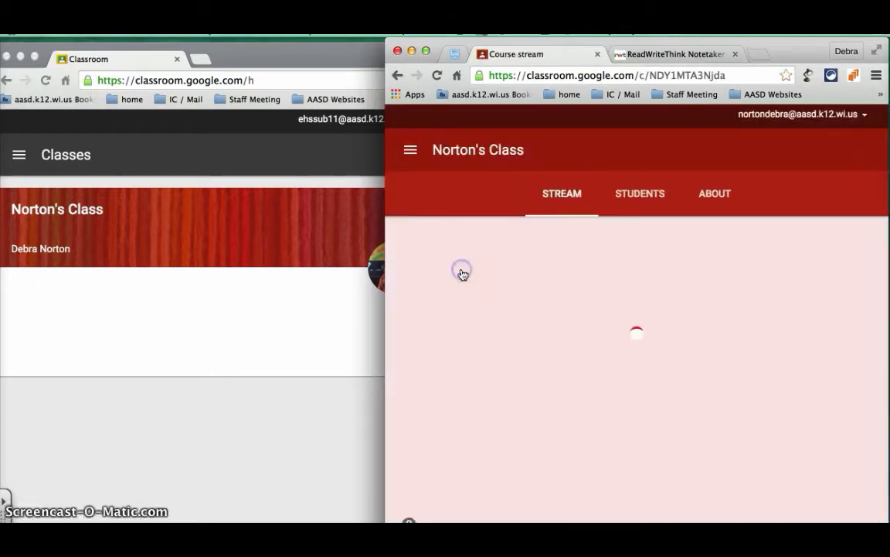
{"action": "mouse_move", "coordinate": [840, 511]}
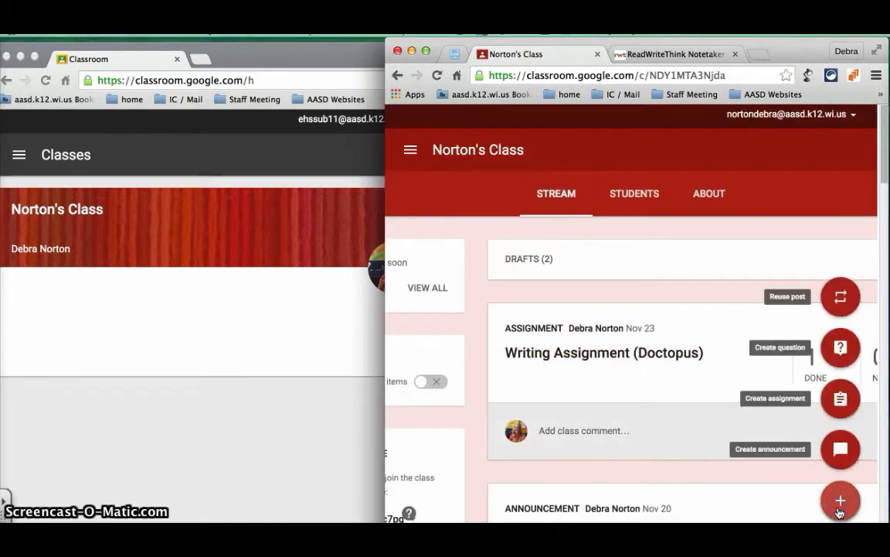
{"action": "left_click", "coordinate": [840, 398]}
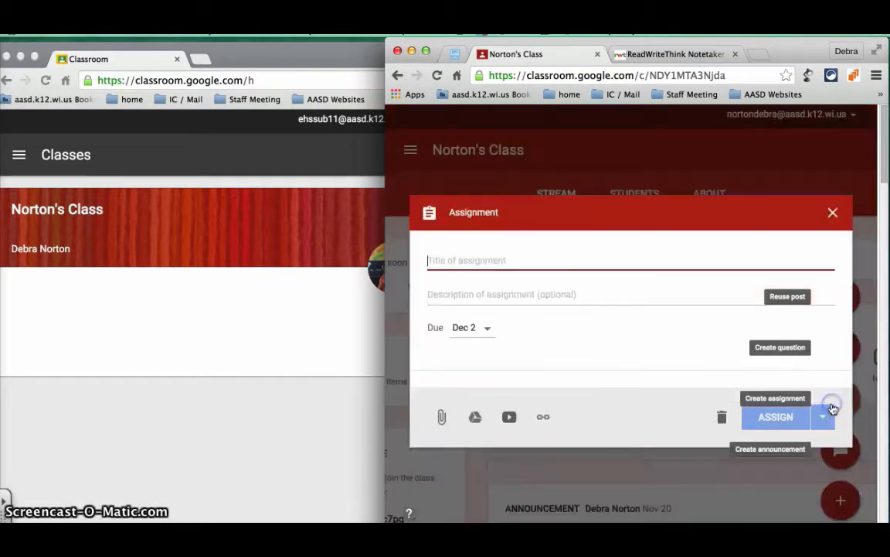
Copy the web address of the ReadWriteThink Notetaker page and attach it to the assignment as a link
{"action": "left_click", "coordinate": [688, 54]}
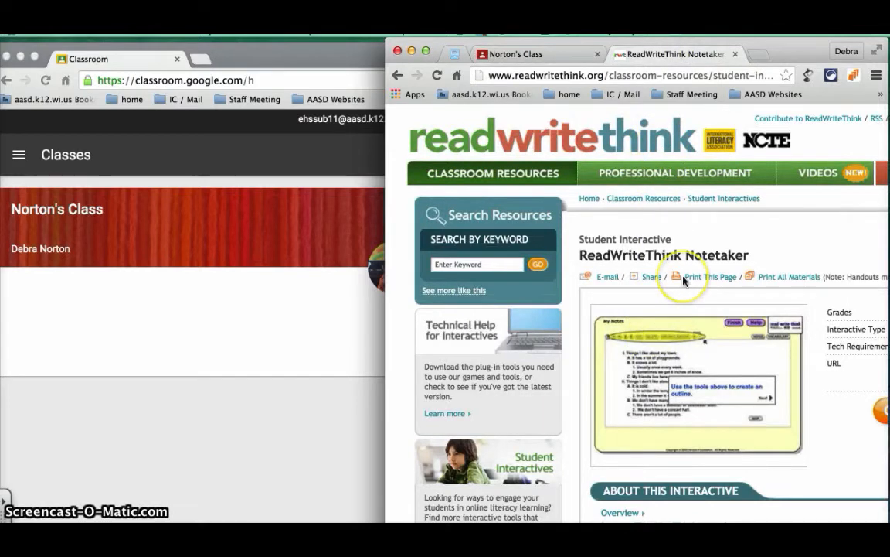
{"action": "scroll", "coordinate": [686, 278], "scroll_direction": "right", "scroll_amount": 5}
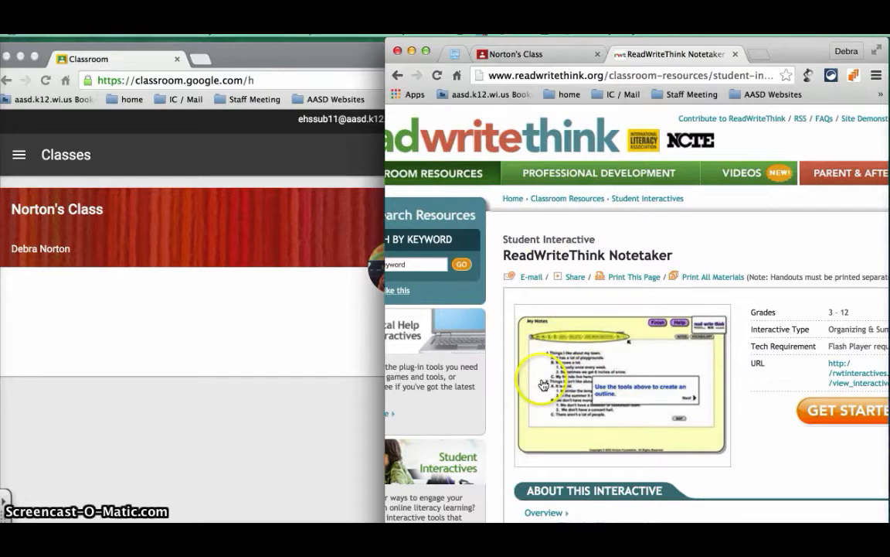
{"action": "left_click", "coordinate": [623, 75]}
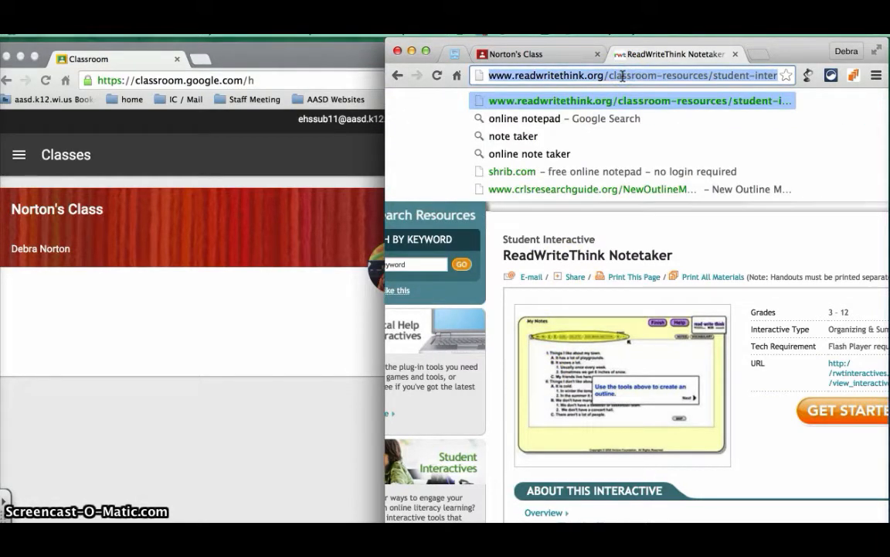
{"action": "left_click", "coordinate": [562, 54]}
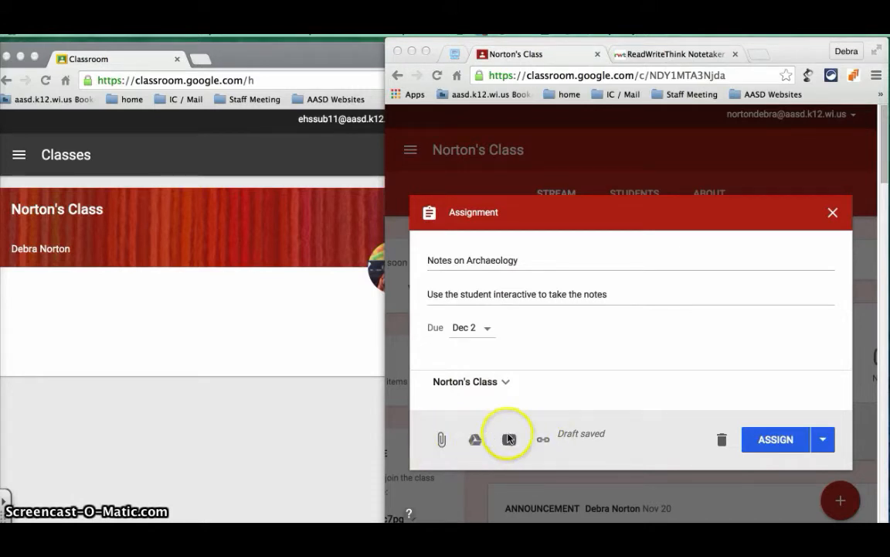
{"action": "left_click", "coordinate": [542, 438]}
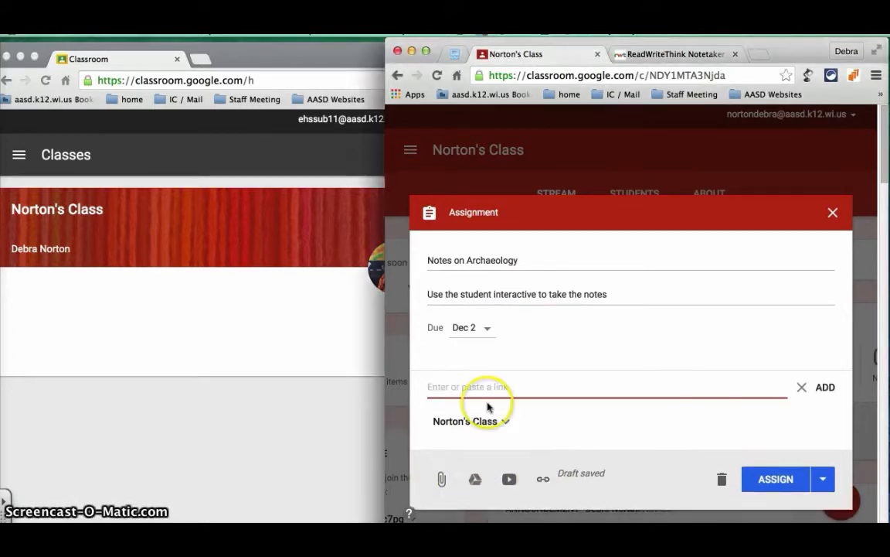
{"action": "type", "text": "http://www.readwritethink.org/classroom-resources/student-interactives/readwritethink-notetaker-30055.html"}
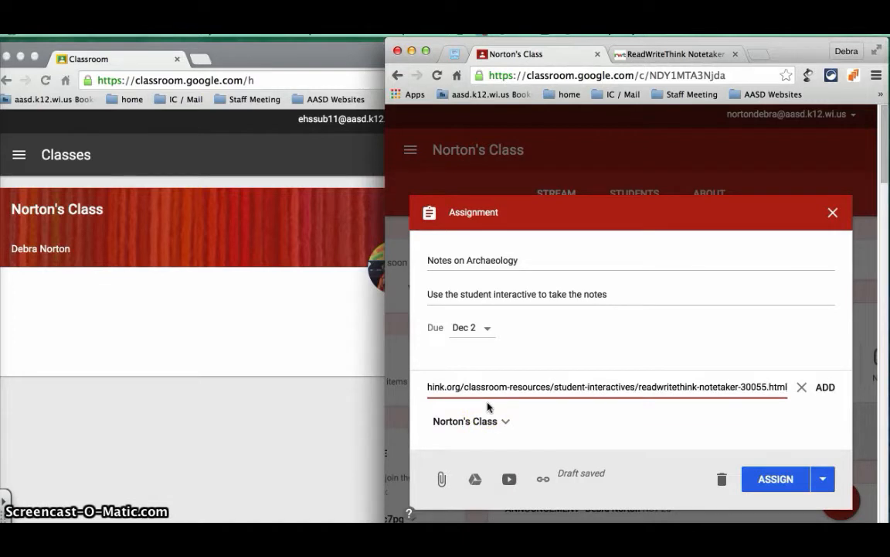
{"action": "left_click", "coordinate": [825, 386]}
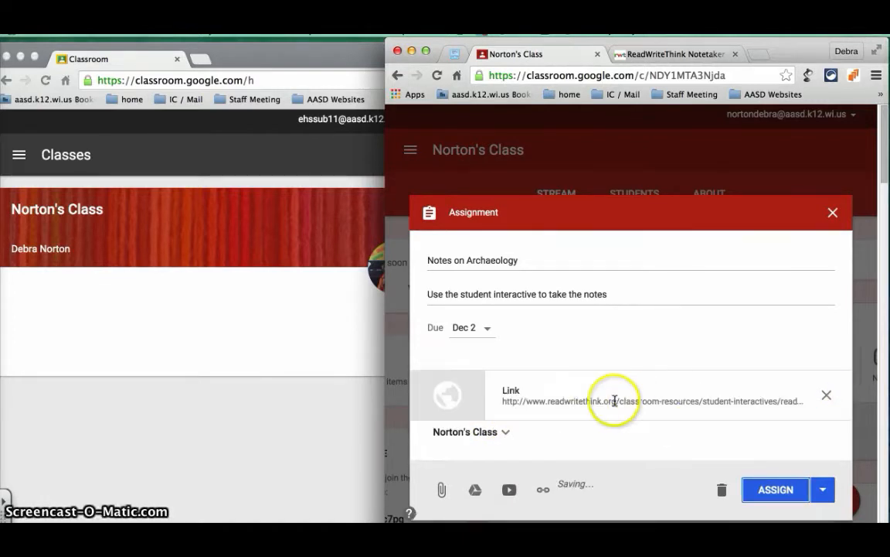
Check which other classes the assignment can also be posted to
{"action": "left_click", "coordinate": [502, 436]}
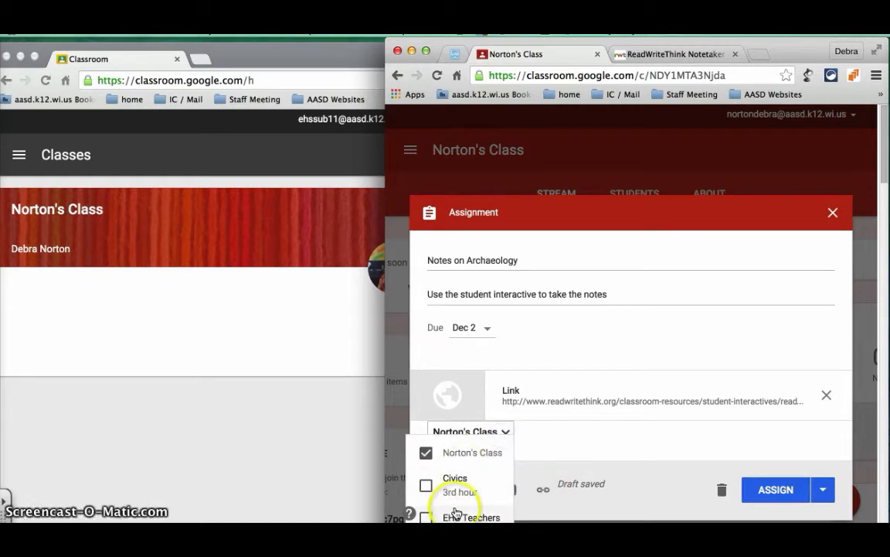
{"action": "scroll", "coordinate": [456, 512], "scroll_direction": "down", "scroll_amount": 1}
{"action": "left_click", "coordinate": [530, 418]}
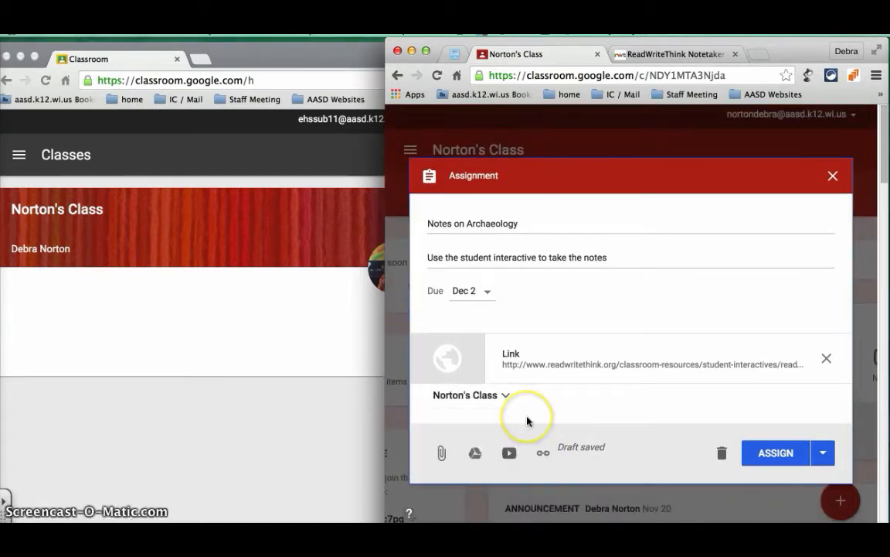
Remove the assignment's due date and assign it to the class
{"action": "left_click", "coordinate": [479, 292]}
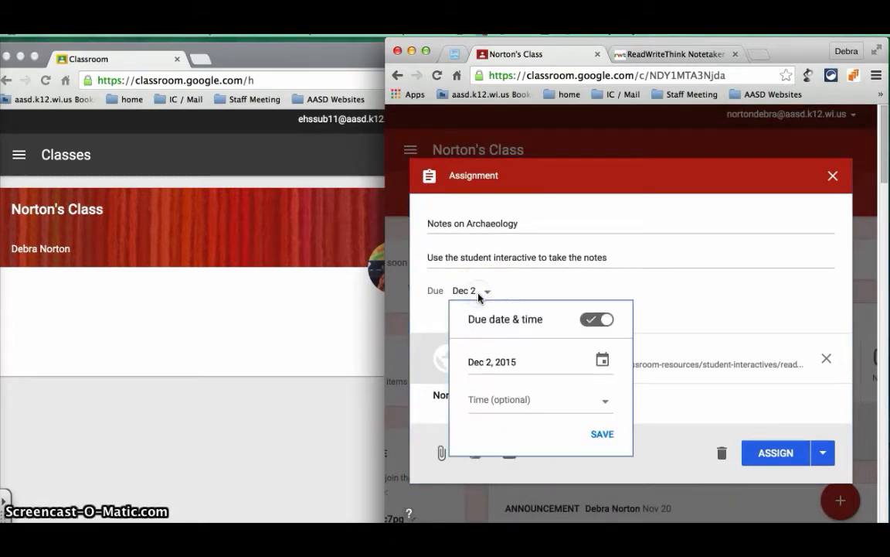
{"action": "left_click", "coordinate": [591, 323]}
{"action": "left_click", "coordinate": [663, 292]}
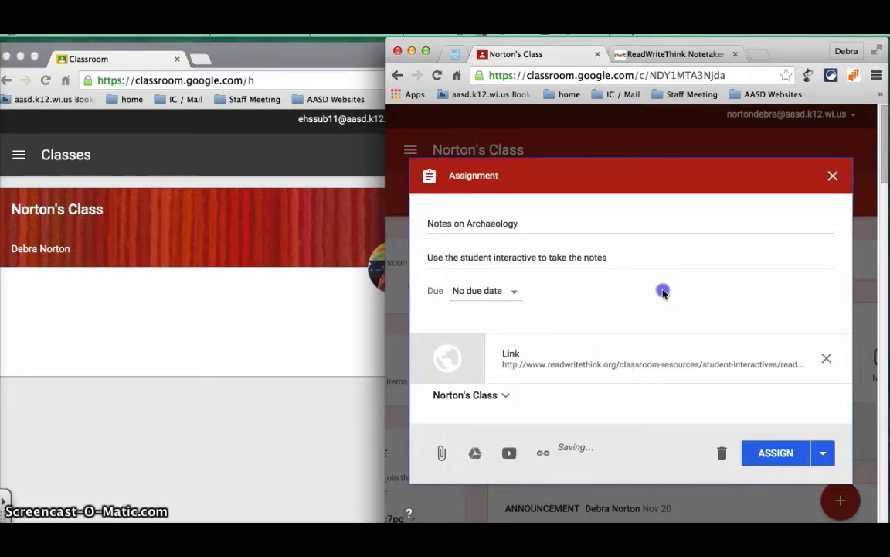
{"action": "left_click", "coordinate": [824, 453]}
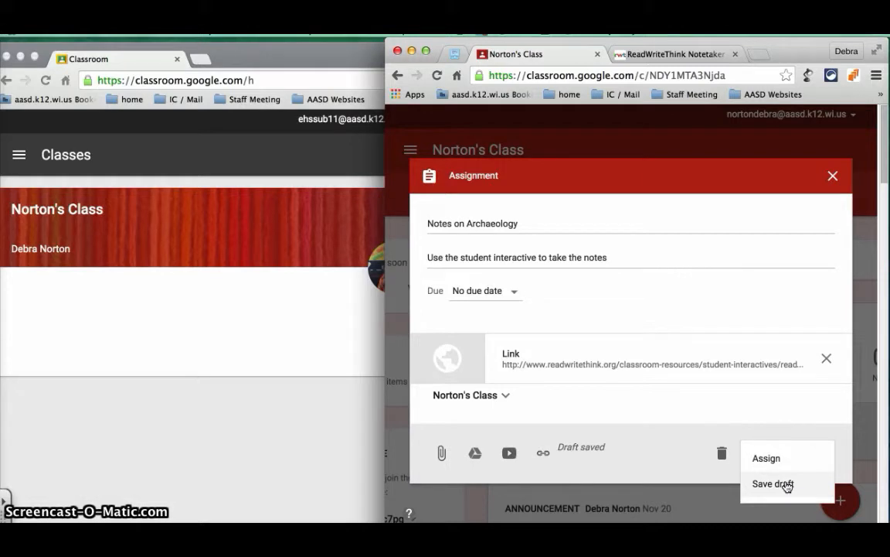
{"action": "left_click", "coordinate": [787, 424]}
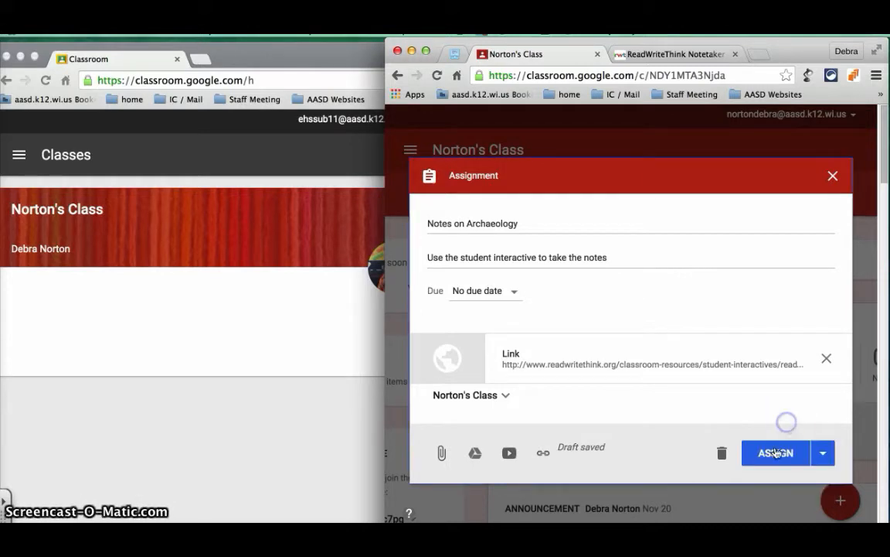
{"action": "left_click", "coordinate": [772, 456]}
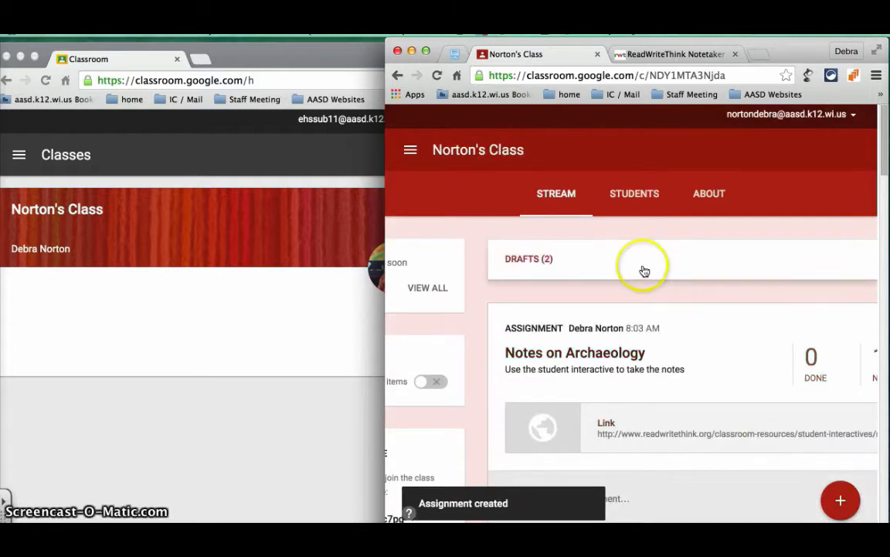
Switch to the student's browser window, open the class and follow the ReadWriteThink Notetaker link in the Notes on Archaeology assignment
{"action": "left_click", "coordinate": [337, 58]}
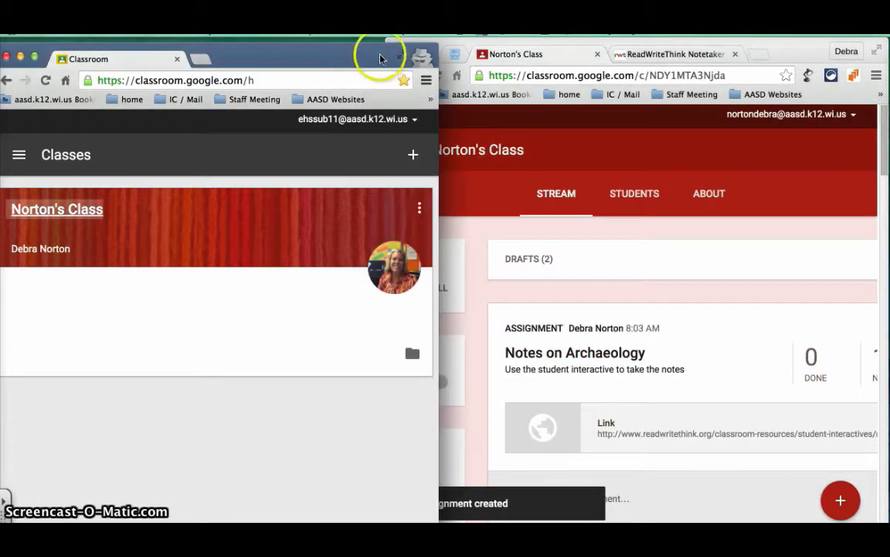
{"action": "left_click_drag", "start_coordinate": [369, 58], "coordinate": [379, 54]}
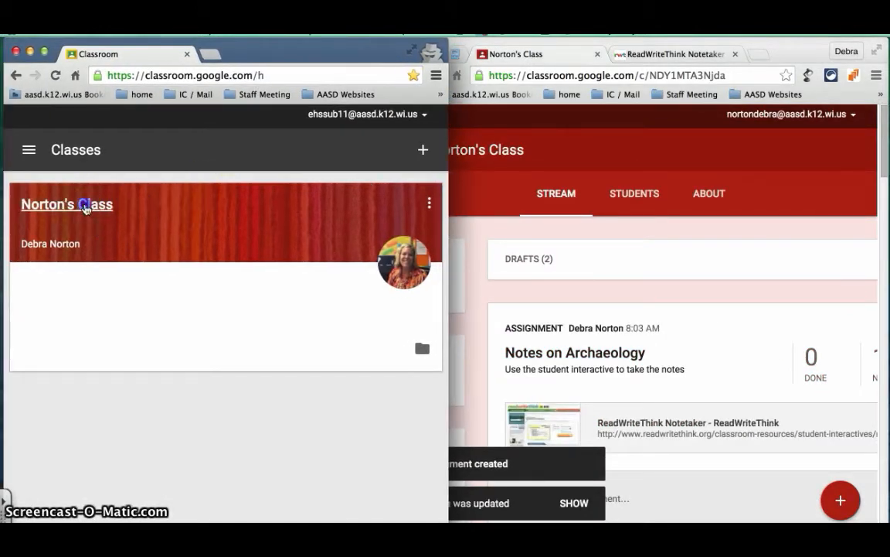
{"action": "left_click", "coordinate": [84, 202]}
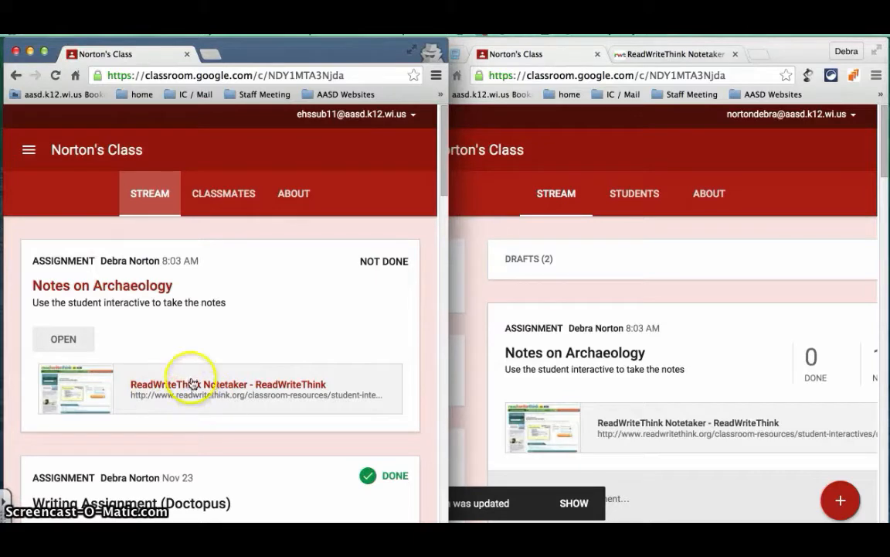
{"action": "left_click", "coordinate": [192, 390]}
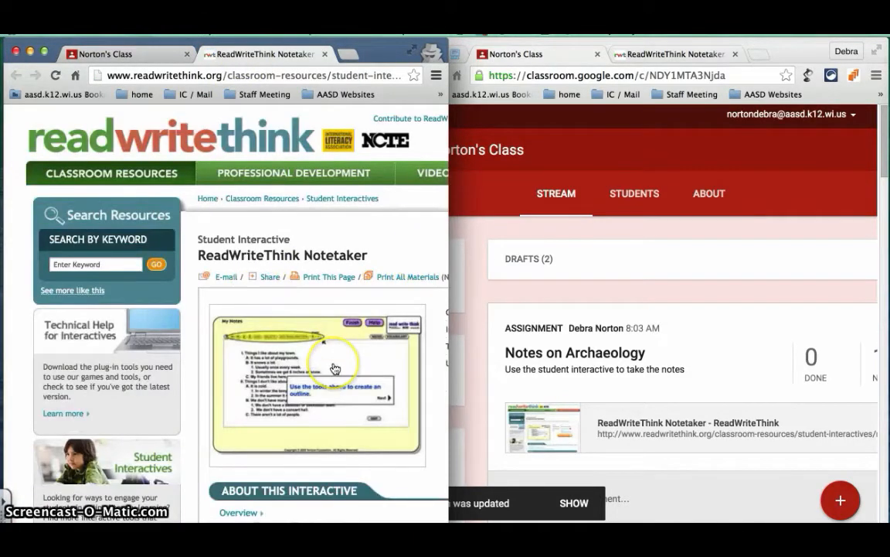
Launch the Notetaker interactive and enlarge its browser window to show the full form
{"action": "scroll", "coordinate": [334, 368], "scroll_direction": "right", "scroll_amount": 5}
{"action": "left_click", "coordinate": [315, 410]}
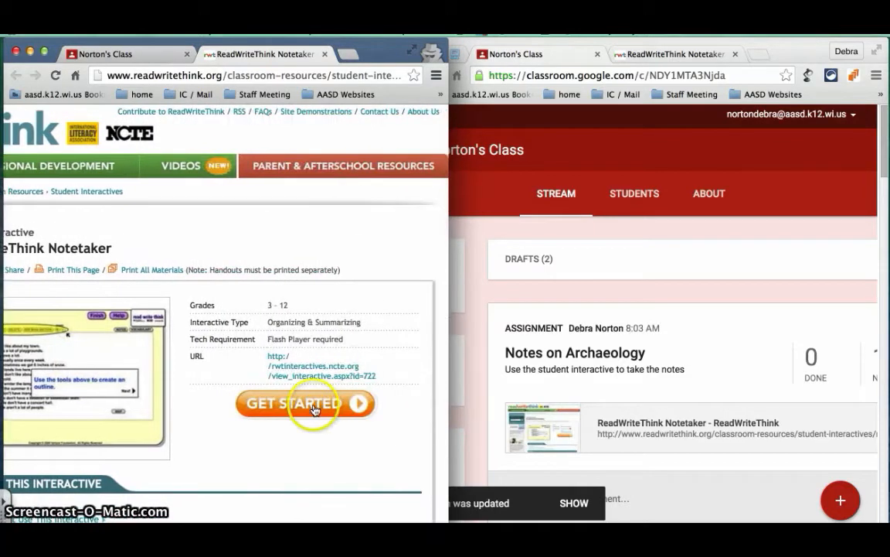
{"action": "left_click", "coordinate": [284, 377]}
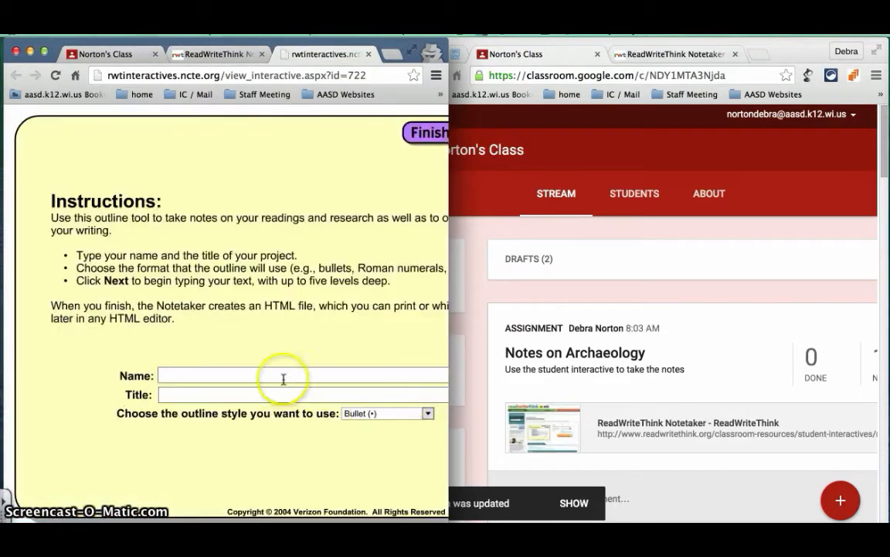
{"action": "left_click", "coordinate": [44, 51]}
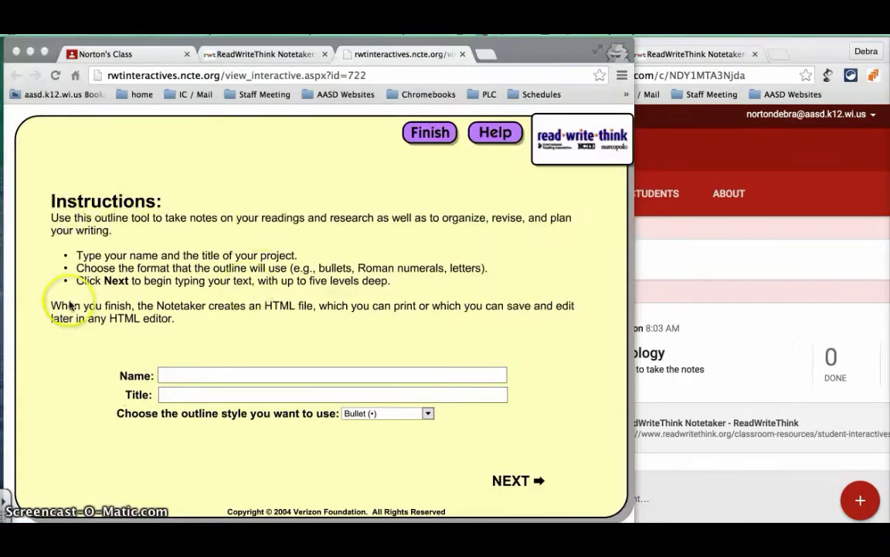
Set up the outline with the student's name, the title Archaeology and the Roman Numeral style, and skip the tutorial
{"action": "left_click", "coordinate": [169, 376]}
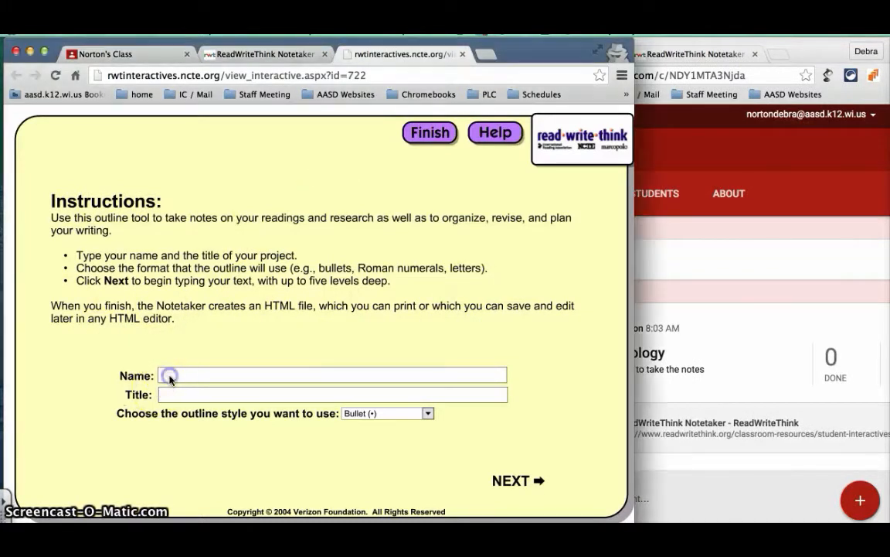
{"action": "left_click", "coordinate": [170, 376]}
{"action": "type", "text": "EHS Sub"}
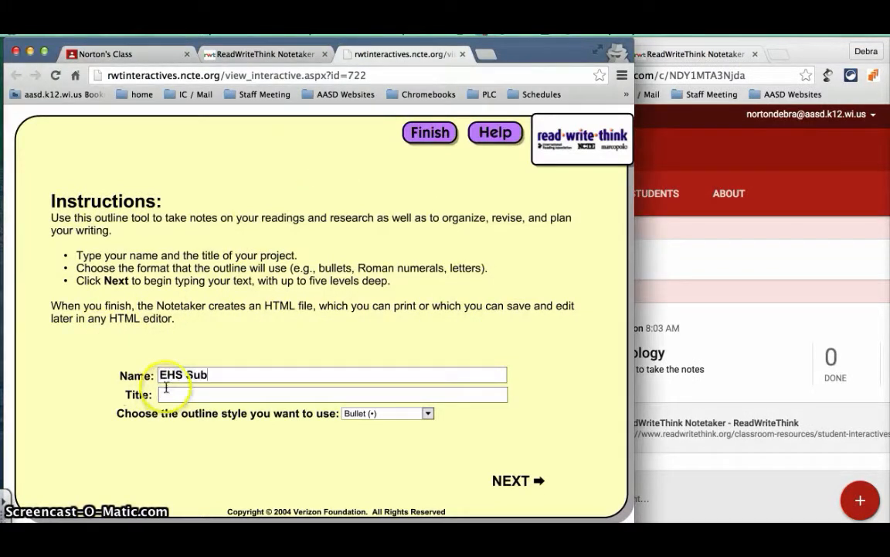
{"action": "type", "text": "Archaeology"}
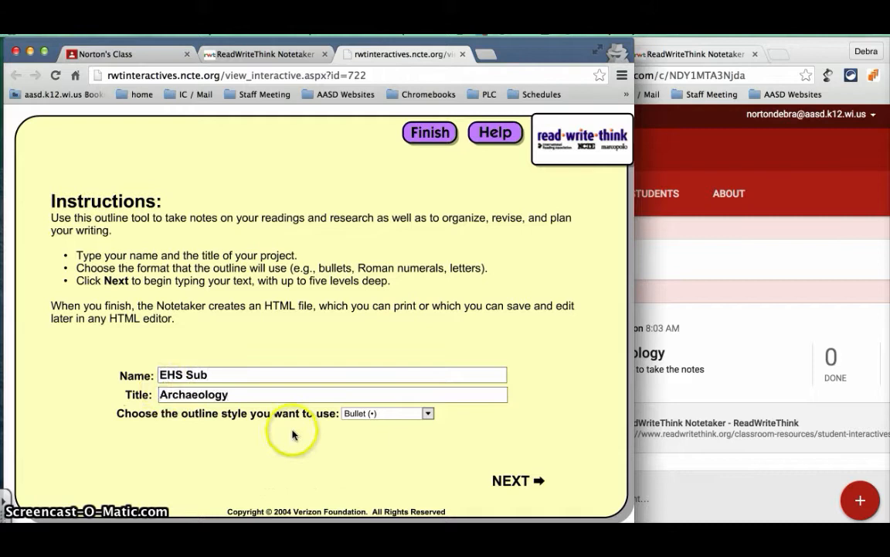
{"action": "left_click", "coordinate": [427, 414]}
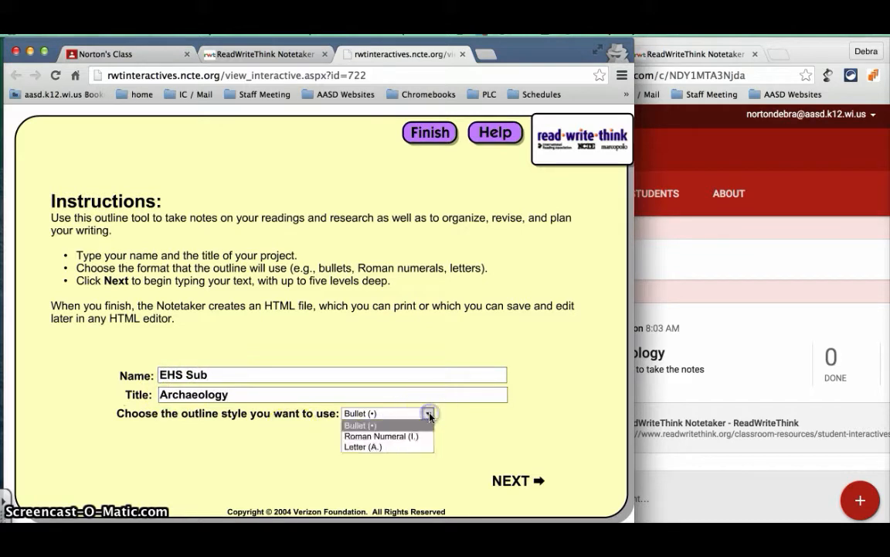
{"action": "left_click", "coordinate": [376, 437]}
{"action": "left_click", "coordinate": [518, 480]}
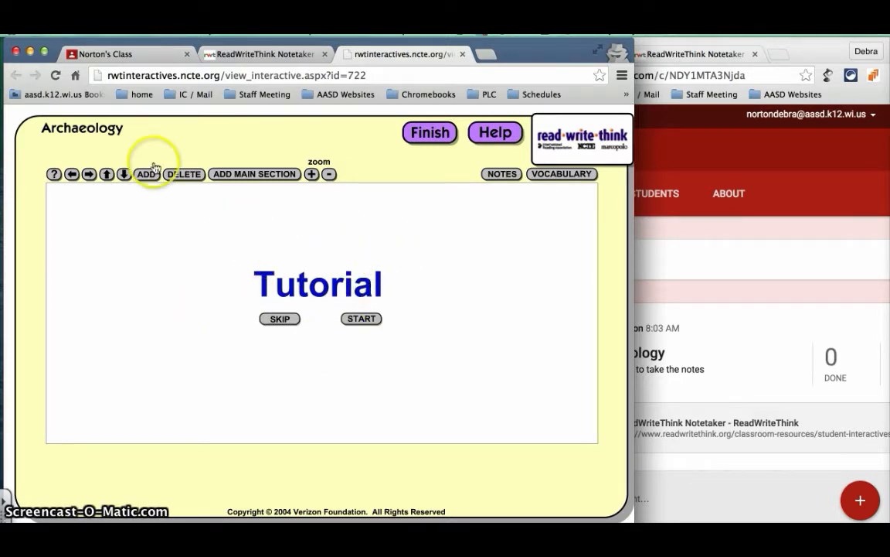
{"action": "left_click", "coordinate": [280, 323]}
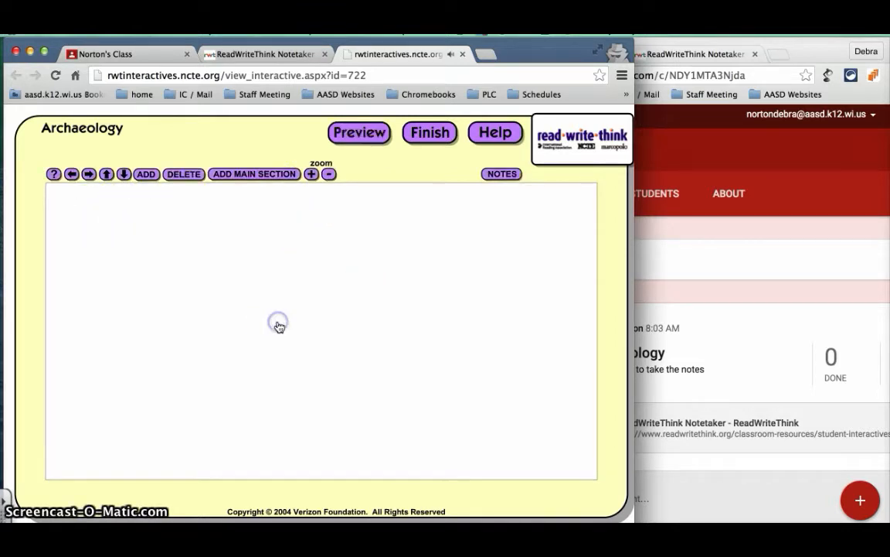
Add a main section reading "How archaeologists gather information" and an empty second main section to the outline
{"action": "left_click", "coordinate": [255, 175]}
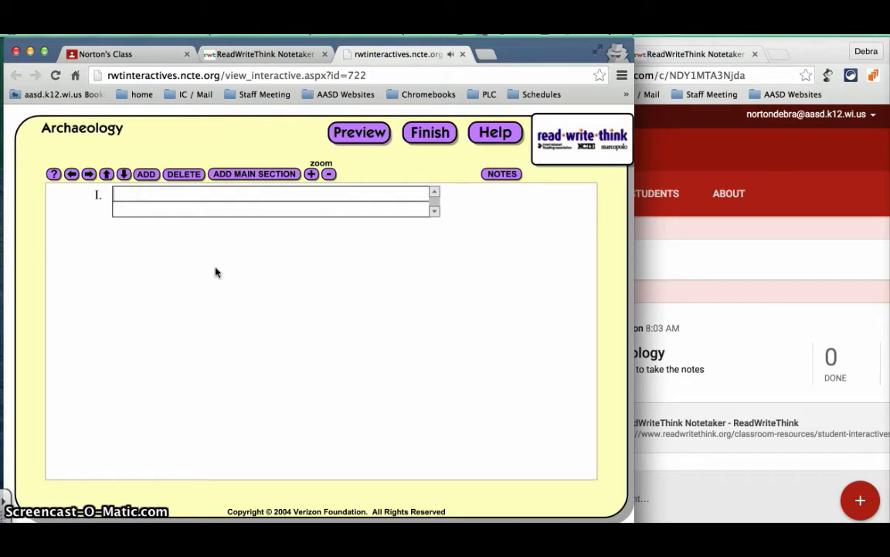
{"action": "type", "text": "How archaeologists gather information"}
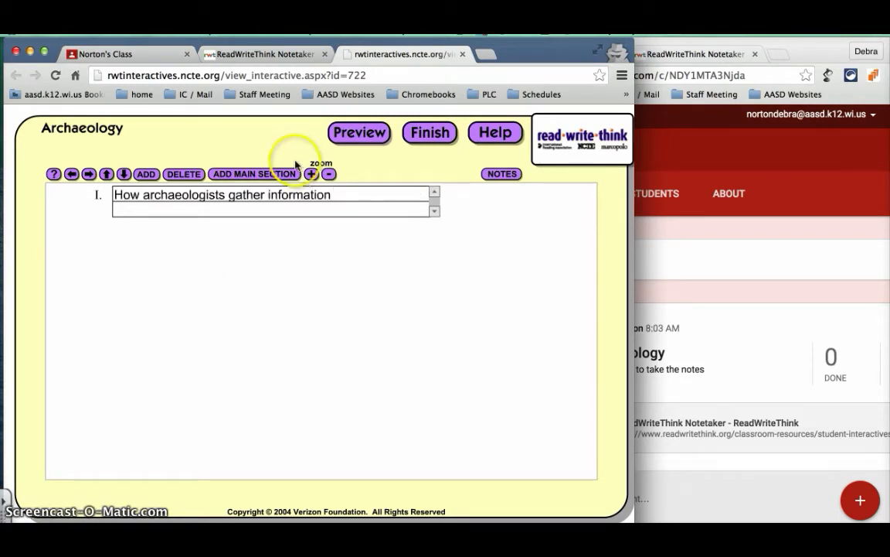
{"action": "left_click", "coordinate": [272, 174]}
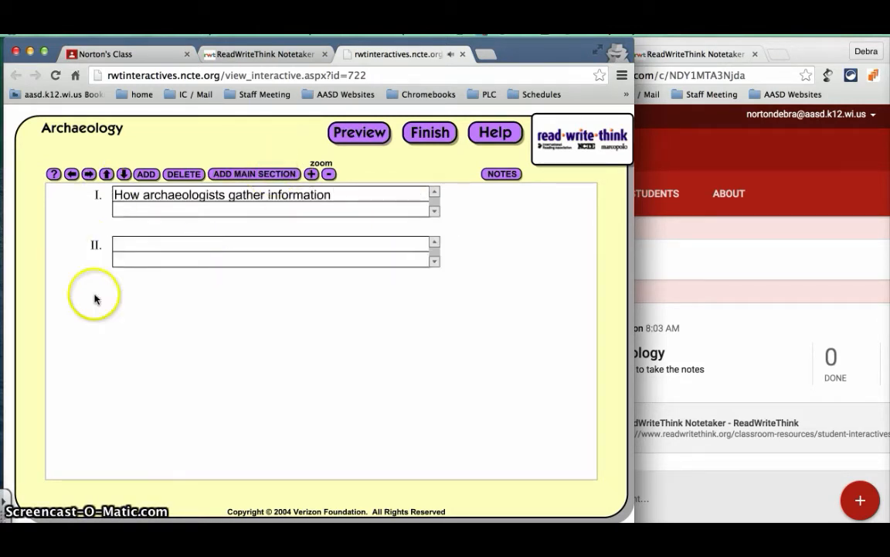
Fill the second main section with "How archaeologists interpret finds" and add a third main section reading "Famous archaeological finds"
{"action": "left_click", "coordinate": [134, 246]}
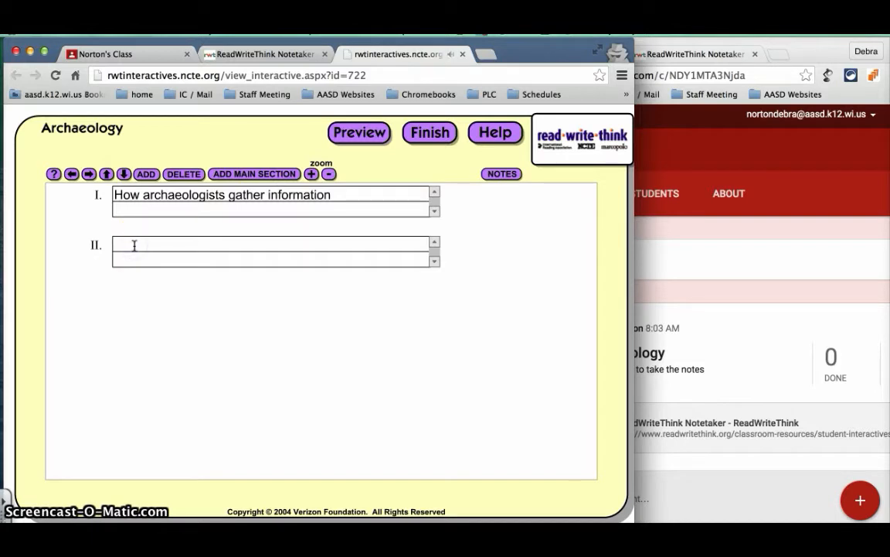
{"action": "type", "text": "How archaeologists interpret finds"}
{"action": "left_click", "coordinate": [232, 174]}
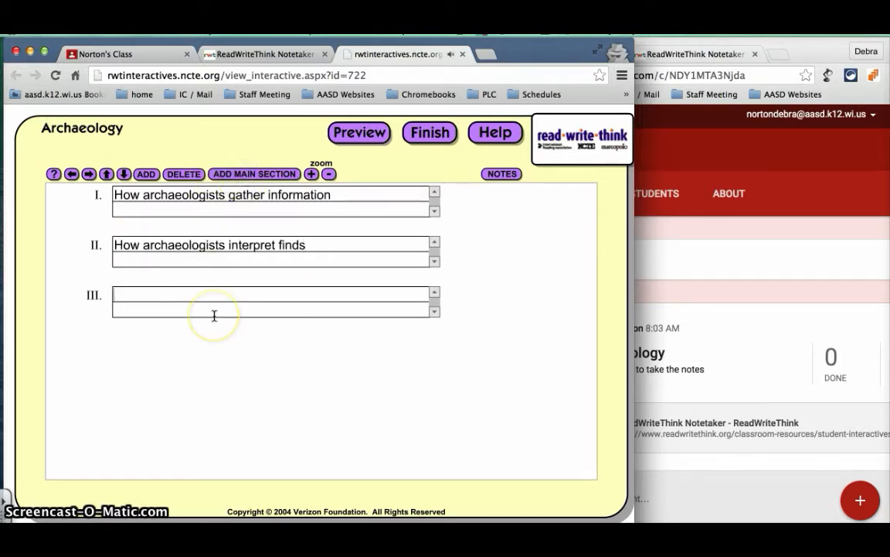
{"action": "type", "text": "Famous archaeological finds"}
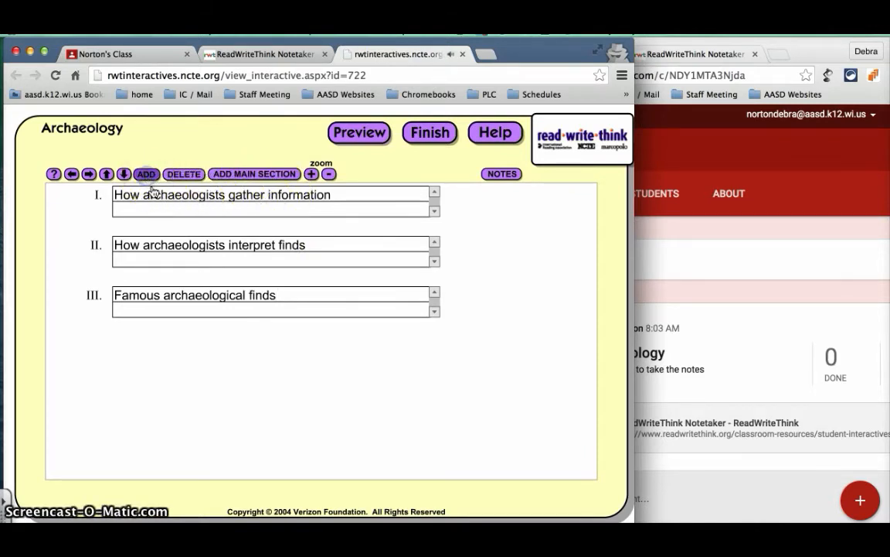
Add a subsection reading "Surveying Sites" under the main section on how archaeologists gather information
{"action": "left_click", "coordinate": [158, 207]}
{"action": "left_click", "coordinate": [146, 174]}
{"action": "left_click", "coordinate": [179, 245]}
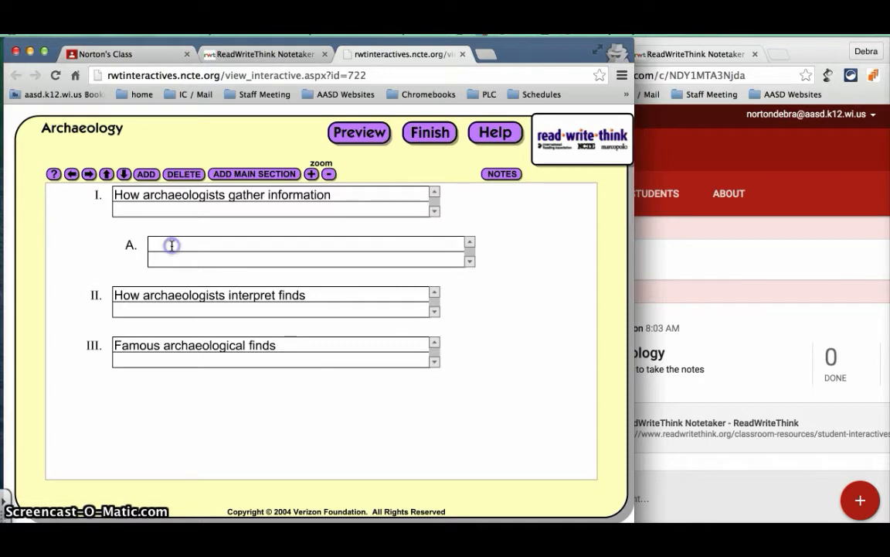
{"action": "type", "text": "Surveying Sites"}
Add two more subsections, "Excavating sites" and "Recording and preserving materials", under the section on how archaeologists gather information
{"action": "left_click", "coordinate": [147, 174]}
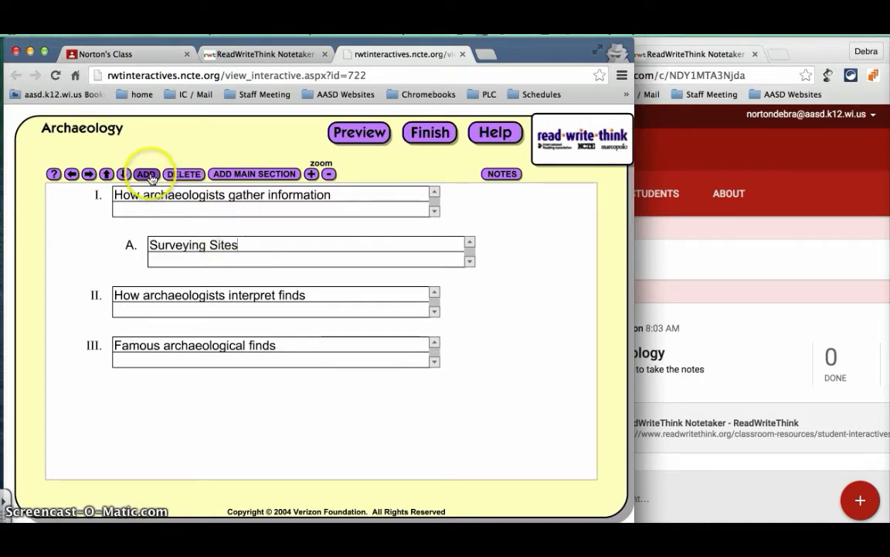
{"action": "left_click", "coordinate": [155, 206]}
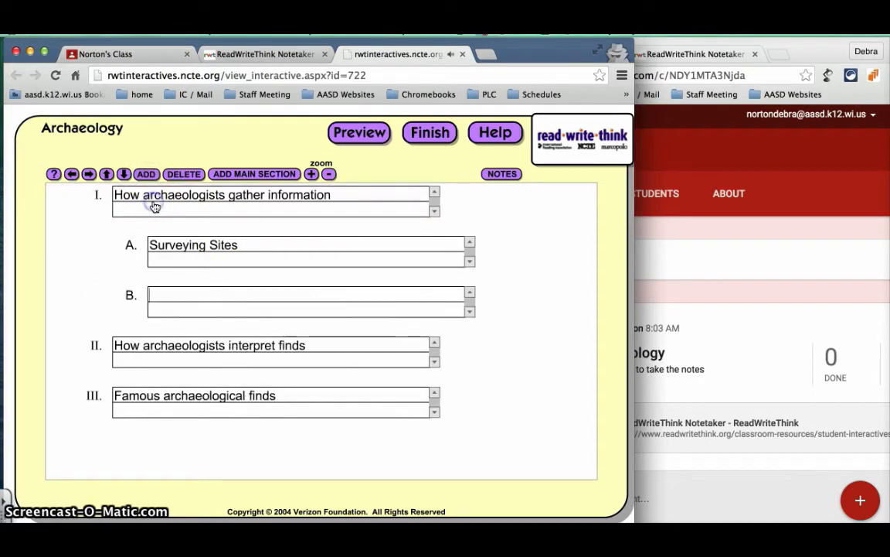
{"action": "left_click", "coordinate": [168, 294]}
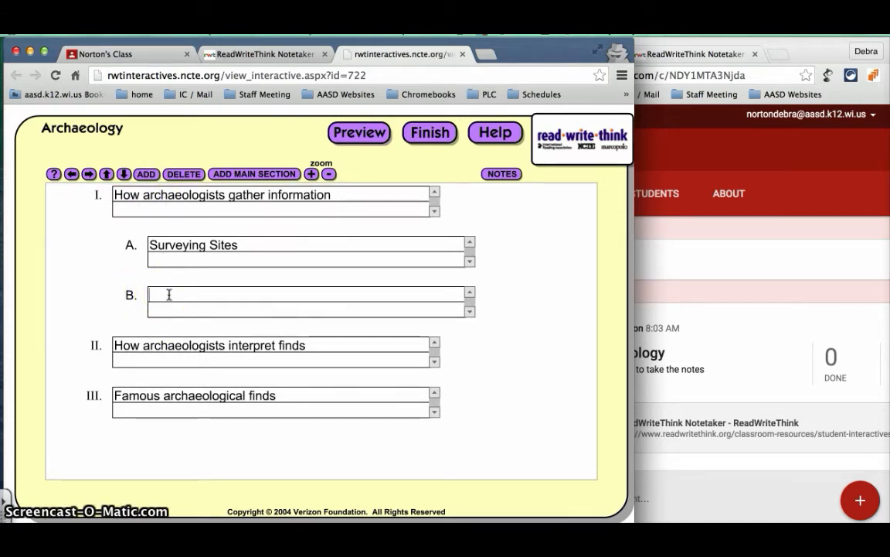
{"action": "type", "text": "E"}
{"action": "type", "text": "xcavating sites"}
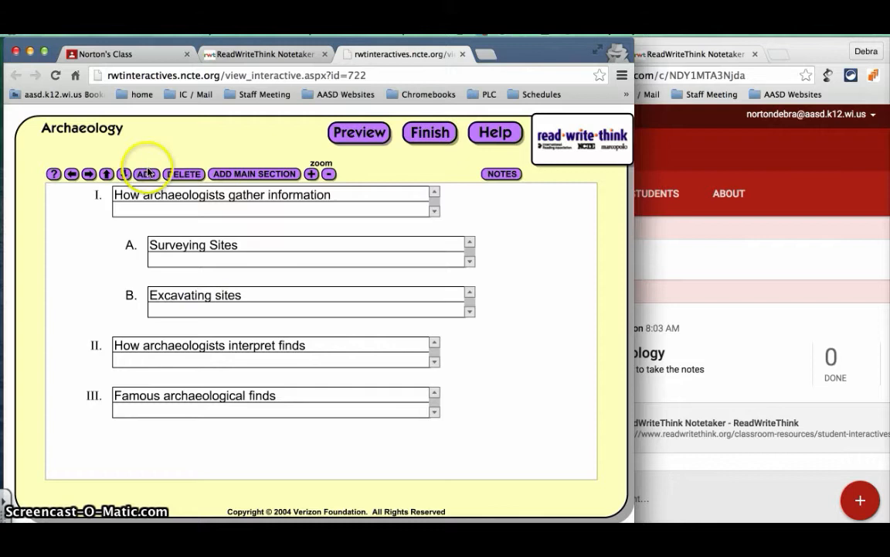
{"action": "left_click", "coordinate": [148, 175]}
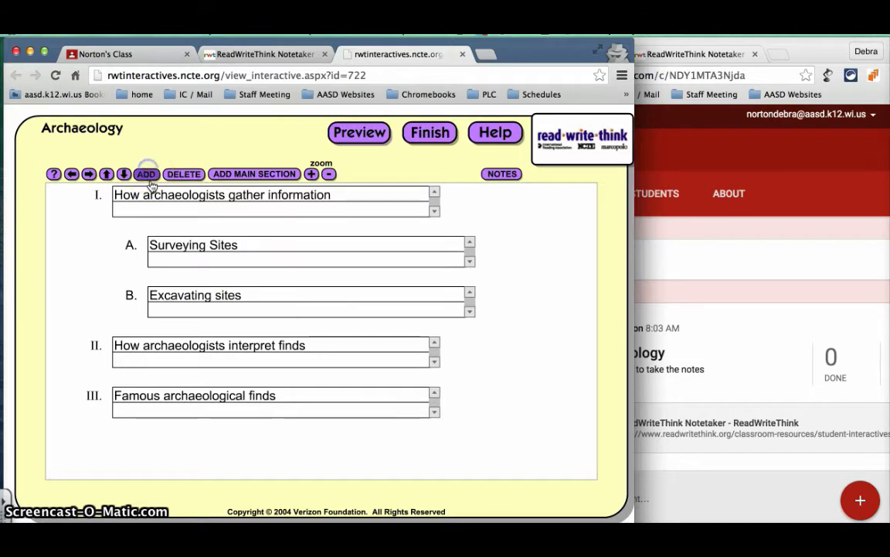
{"action": "left_click", "coordinate": [154, 199]}
{"action": "type", "text": "Recording and preserving materials"}
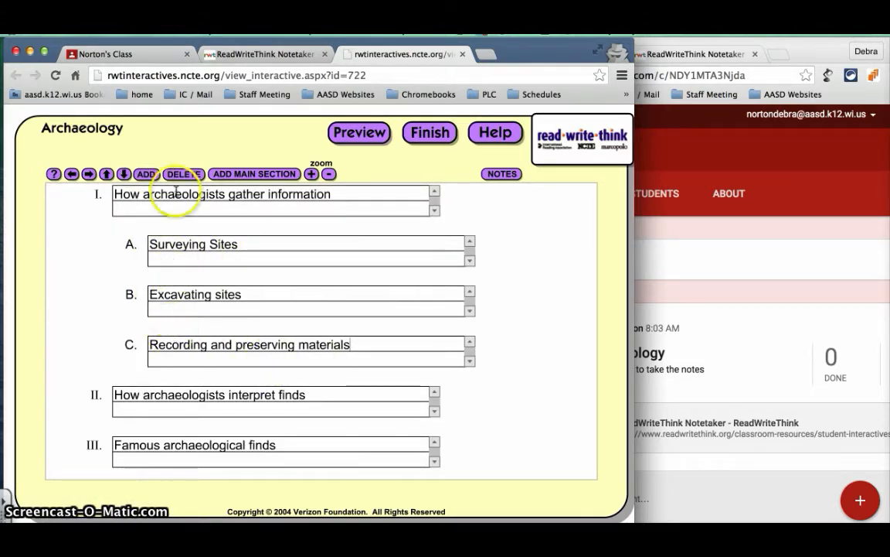
Add two sub-points under Excavating sites reading "Varied methods" and "Range of tools"
{"action": "left_click", "coordinate": [225, 300]}
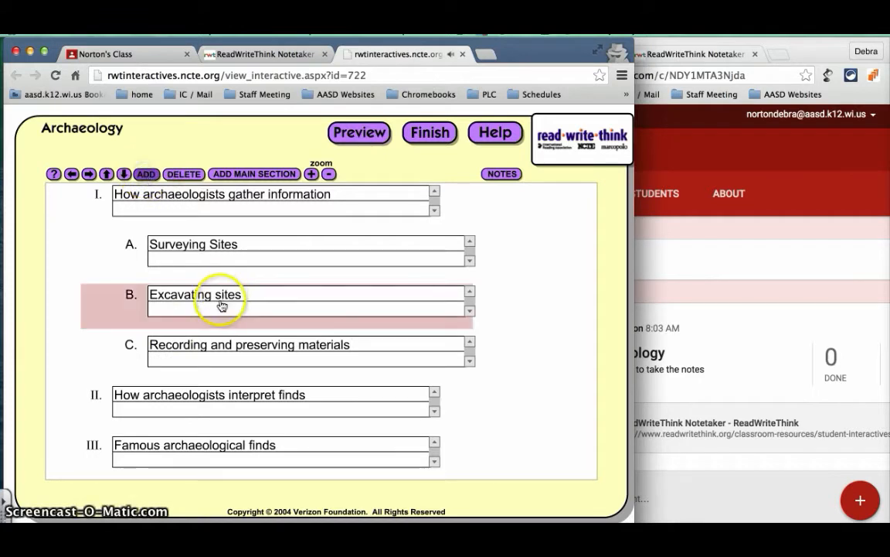
{"action": "left_click", "coordinate": [221, 303]}
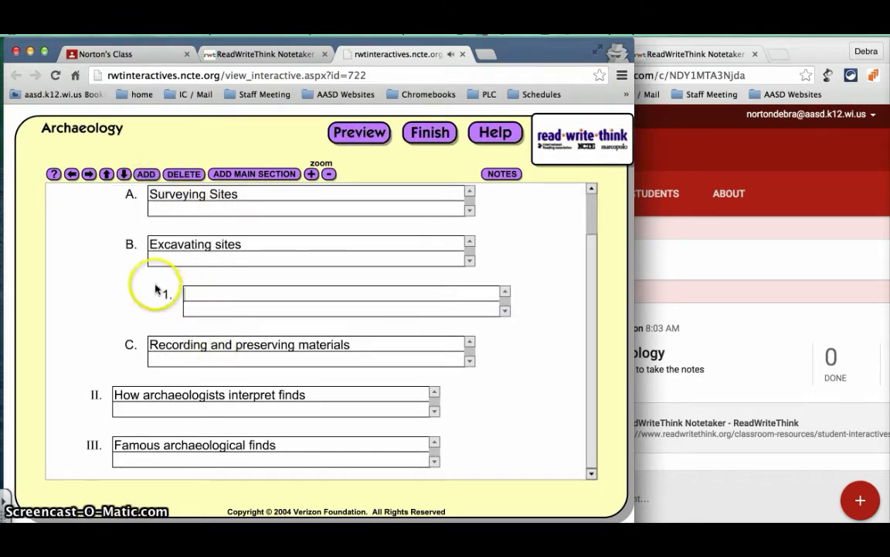
{"action": "left_click", "coordinate": [200, 297]}
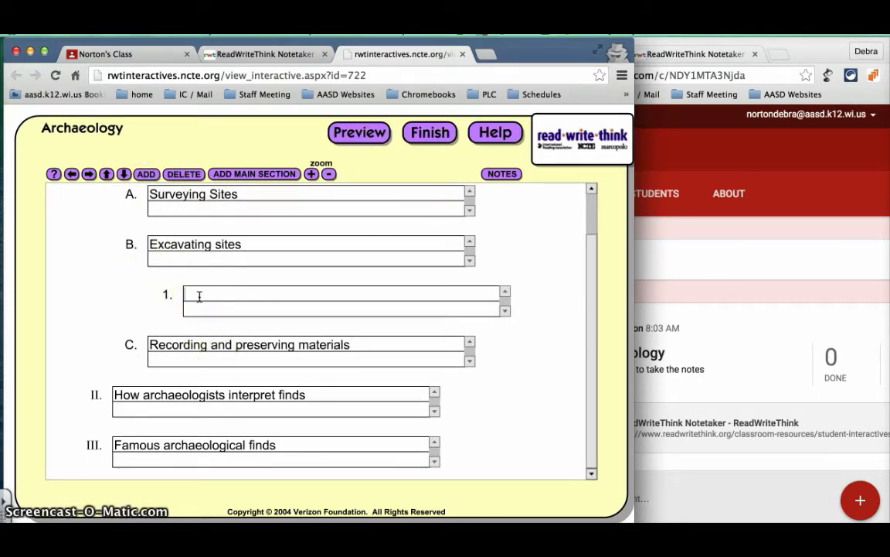
Move the Excavating sites subsection with its sub-points above Surveying Sites in the outline
{"action": "left_click", "coordinate": [592, 342]}
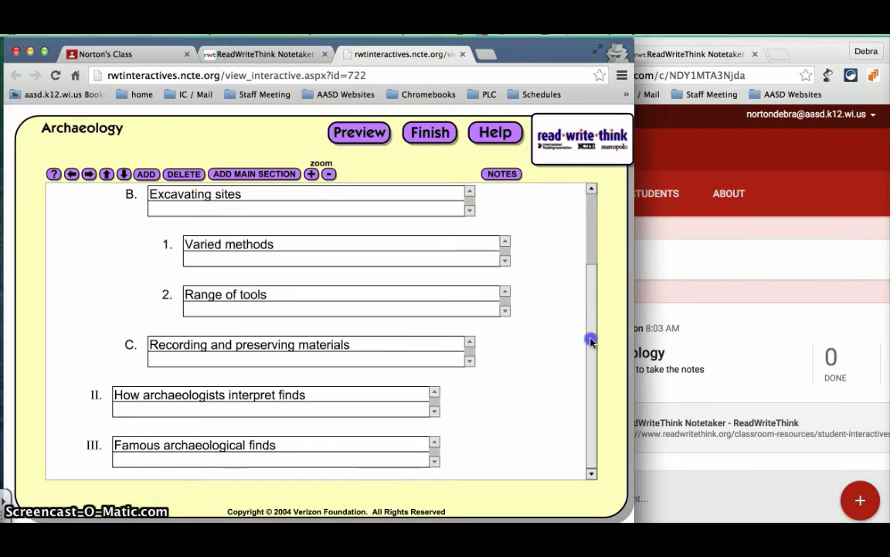
{"action": "left_click_drag", "start_coordinate": [591, 342], "coordinate": [574, 253]}
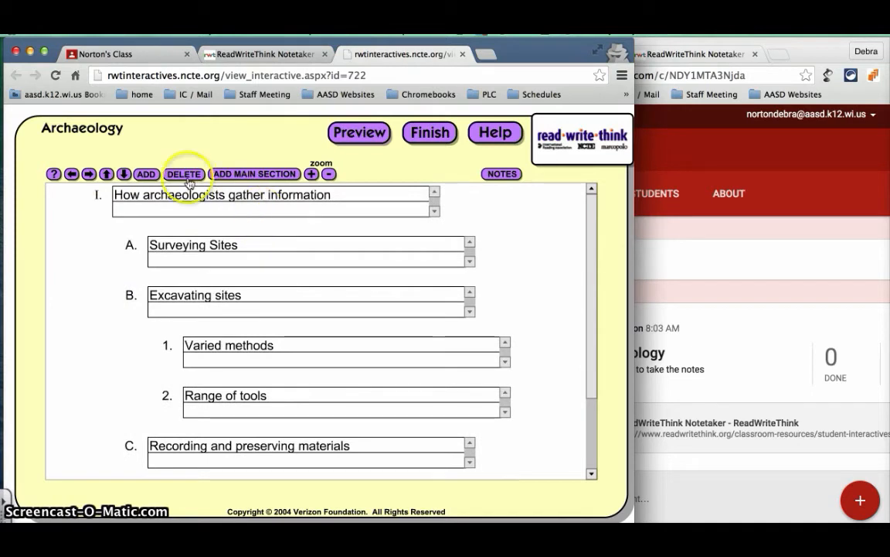
{"action": "left_click", "coordinate": [191, 296]}
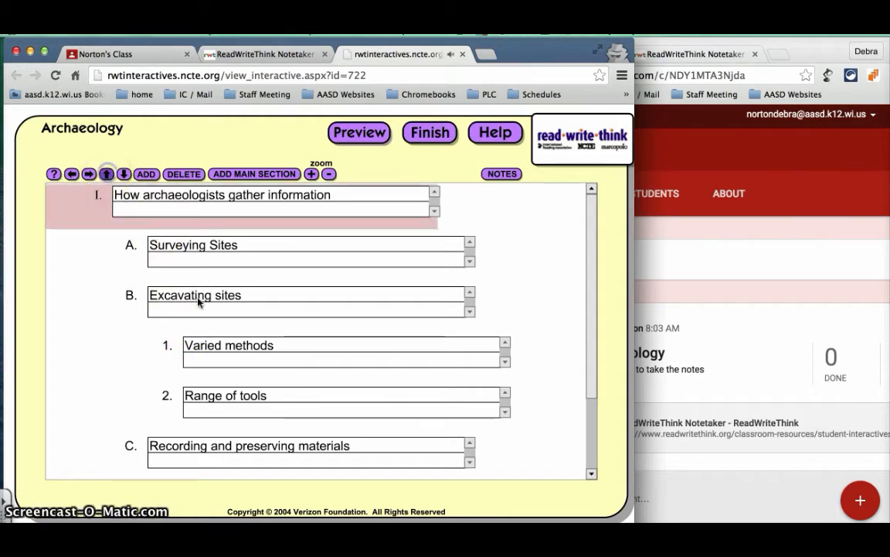
{"action": "left_click", "coordinate": [207, 307]}
{"action": "left_click_drag", "start_coordinate": [207, 308], "coordinate": [198, 292]}
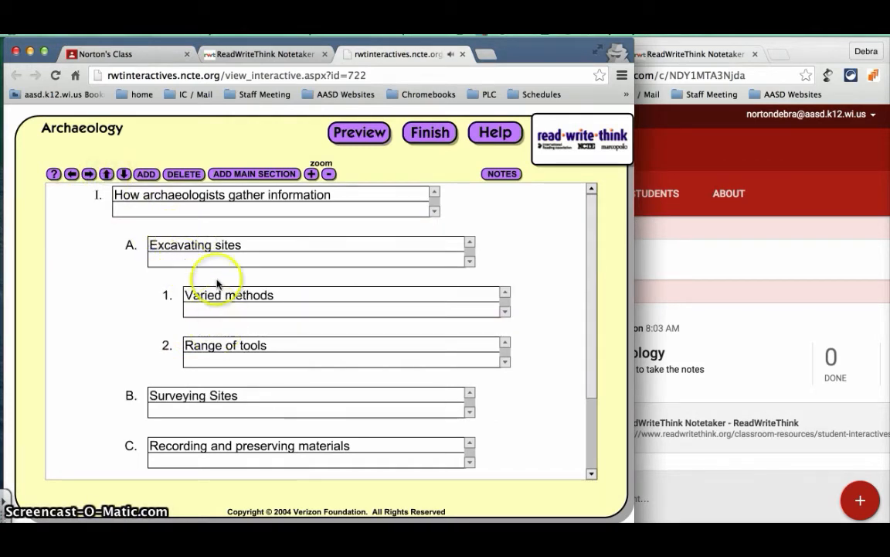
Preview the finished outline and highlight its text from the student's name through the last main section
{"action": "left_click", "coordinate": [365, 139]}
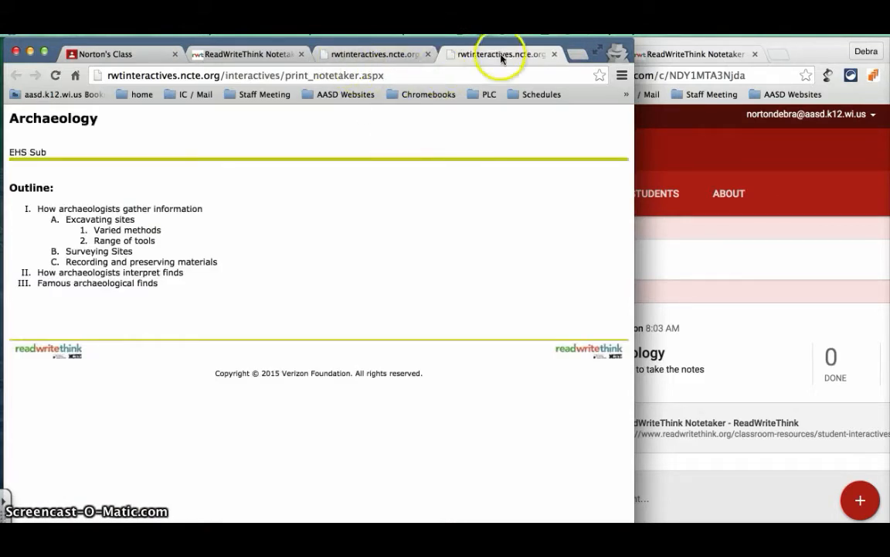
{"action": "left_click", "coordinate": [169, 285]}
{"action": "left_click_drag", "start_coordinate": [112, 272], "coordinate": [10, 154]}
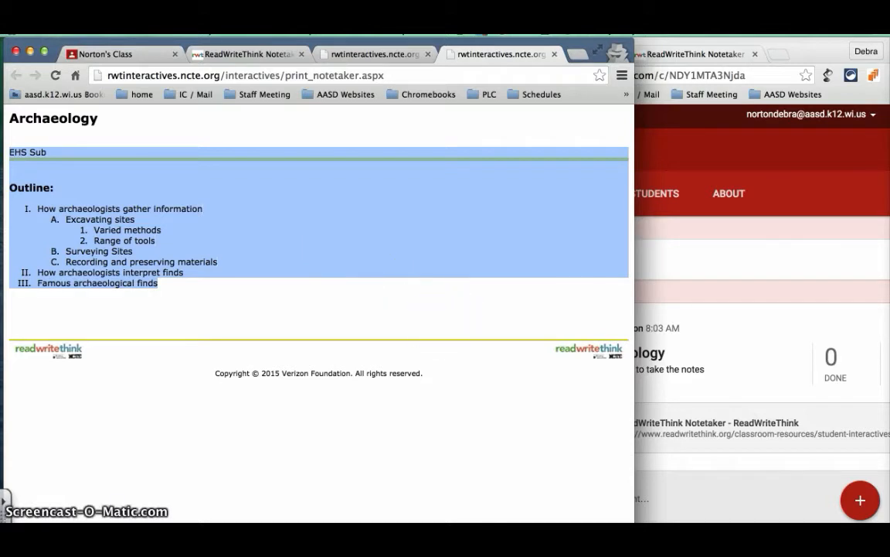
Finish the outline, open its printable page and copy the text from the Outline heading through "Famous archaeological finds"
{"action": "left_click", "coordinate": [430, 136]}
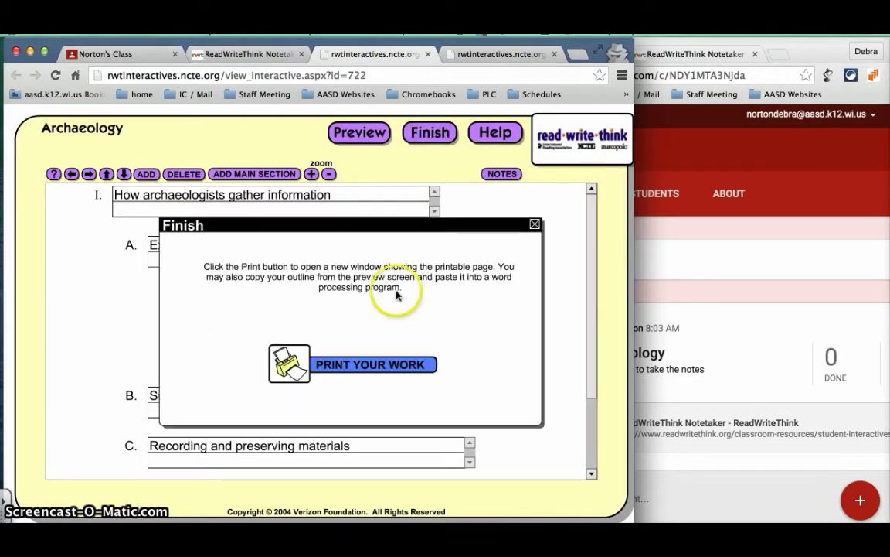
{"action": "left_click", "coordinate": [387, 357]}
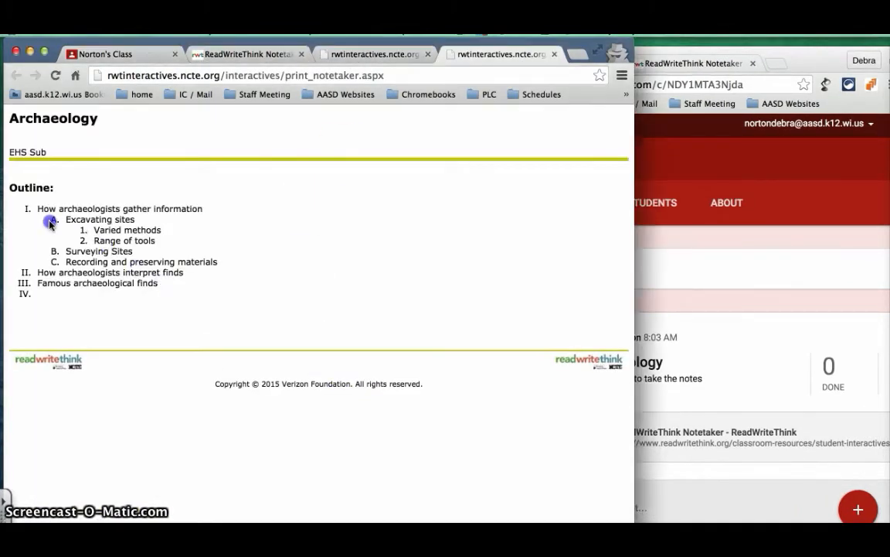
{"action": "left_click", "coordinate": [159, 287]}
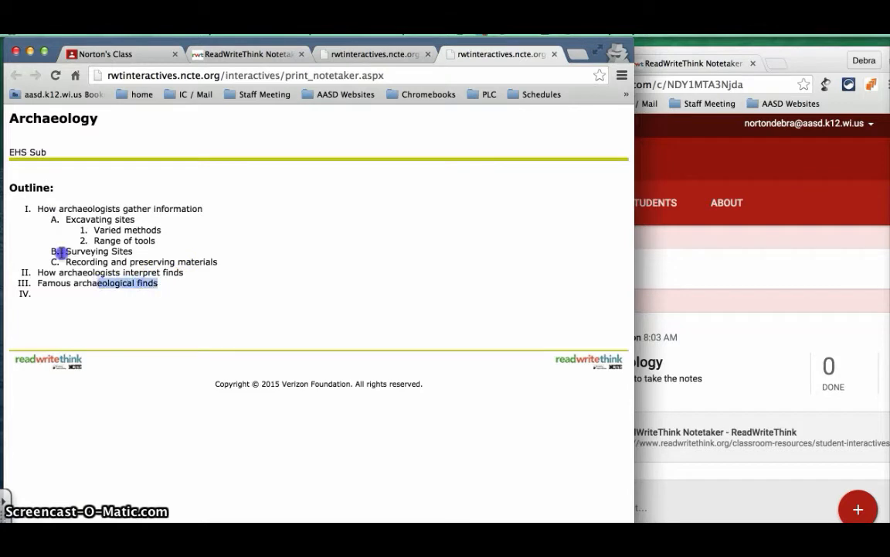
{"action": "left_click_drag", "start_coordinate": [60, 252], "coordinate": [8, 186]}
{"action": "key", "text": "super+c"}
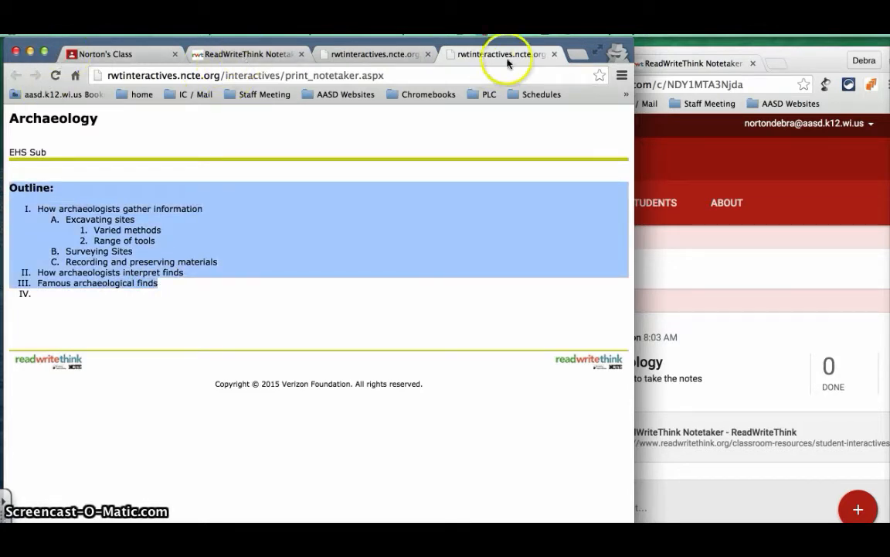
Create a Google Docs document in Drive titled Notes on Archaeology, and paste the outline with the student's name added to its heading
{"action": "left_click", "coordinate": [578, 54]}
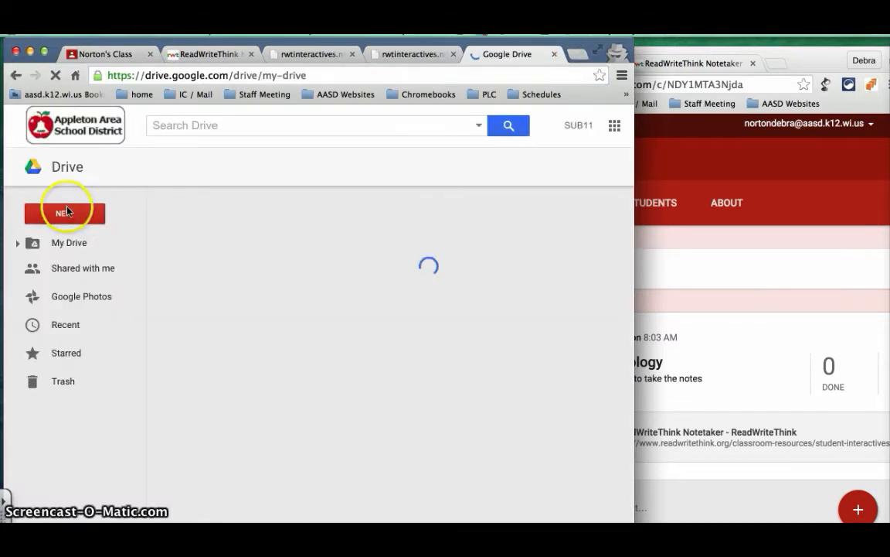
{"action": "left_click", "coordinate": [65, 213]}
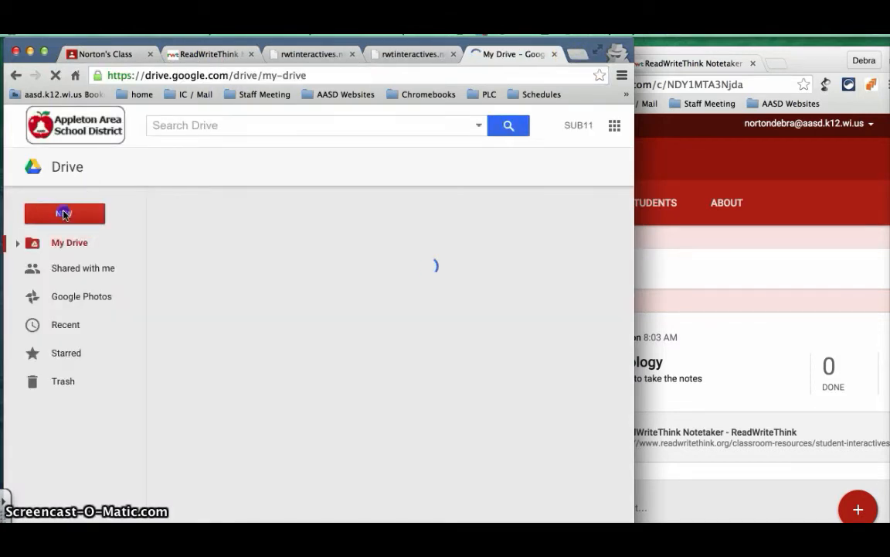
{"action": "left_click", "coordinate": [93, 336]}
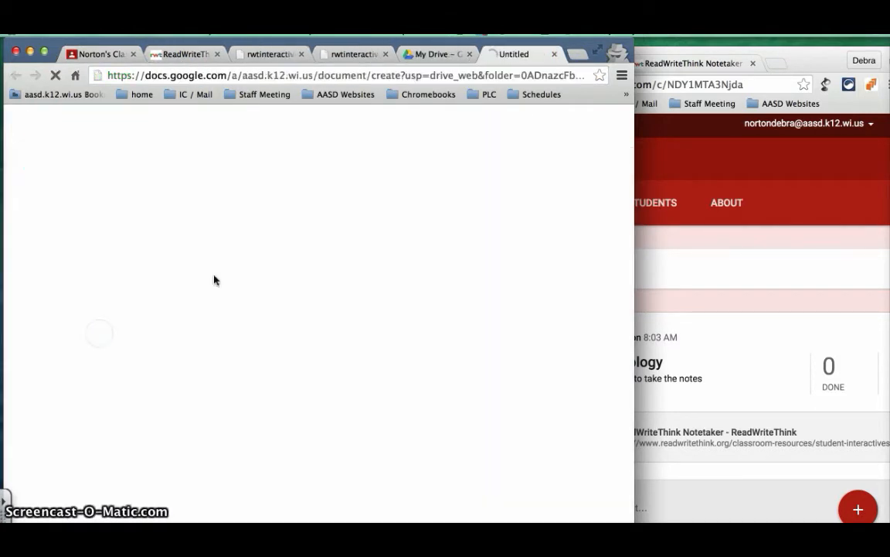
{"action": "left_click", "coordinate": [113, 264]}
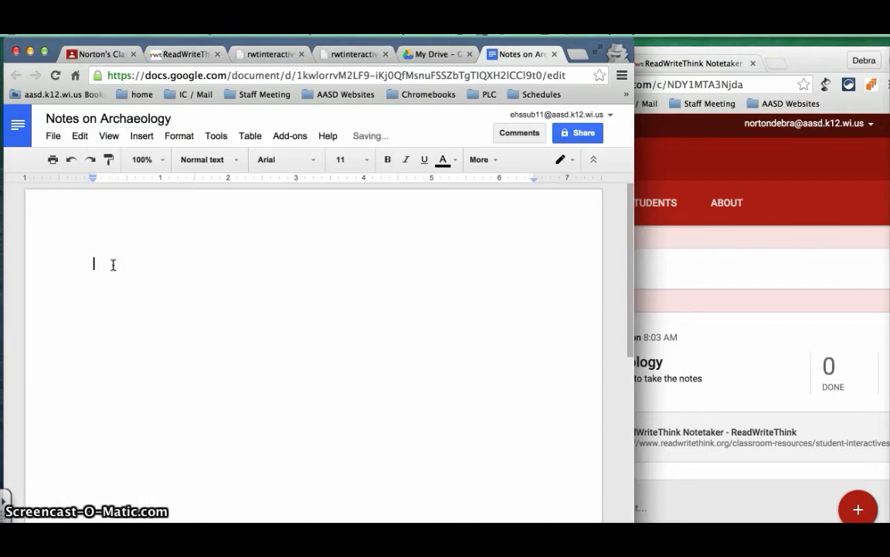
{"action": "key", "text": "super+v"}
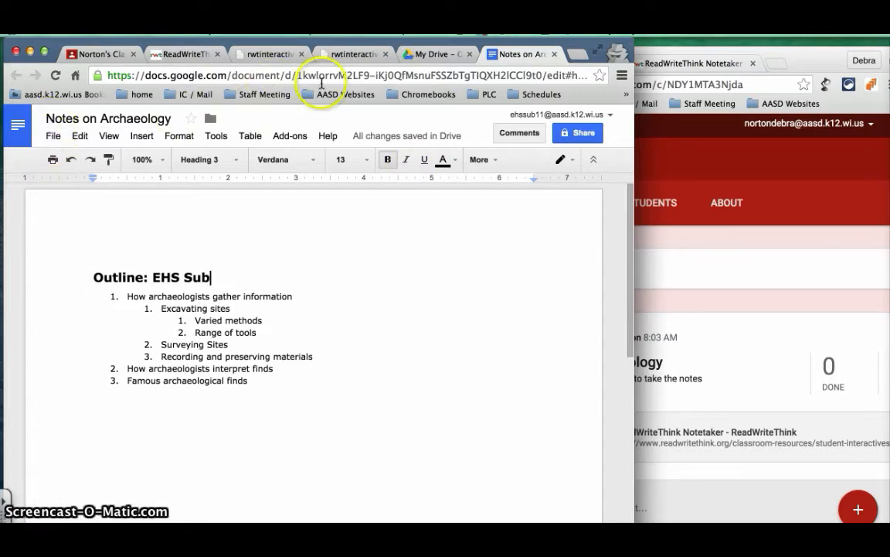
Return to the class in Google Classroom and open the Notes on Archaeology assignment
{"action": "left_click", "coordinate": [87, 54]}
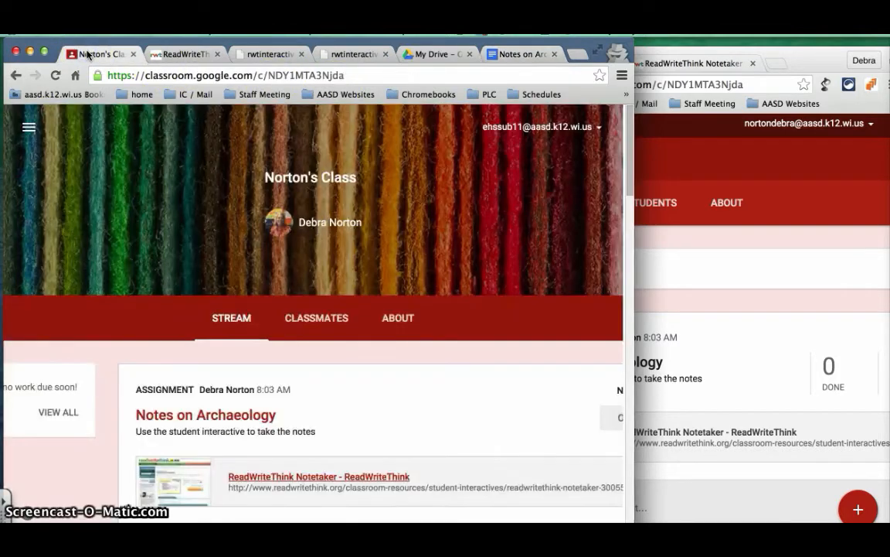
{"action": "scroll", "coordinate": [363, 395], "scroll_direction": "down", "scroll_amount": 1}
{"action": "scroll", "coordinate": [433, 402], "scroll_direction": "right", "scroll_amount": 1}
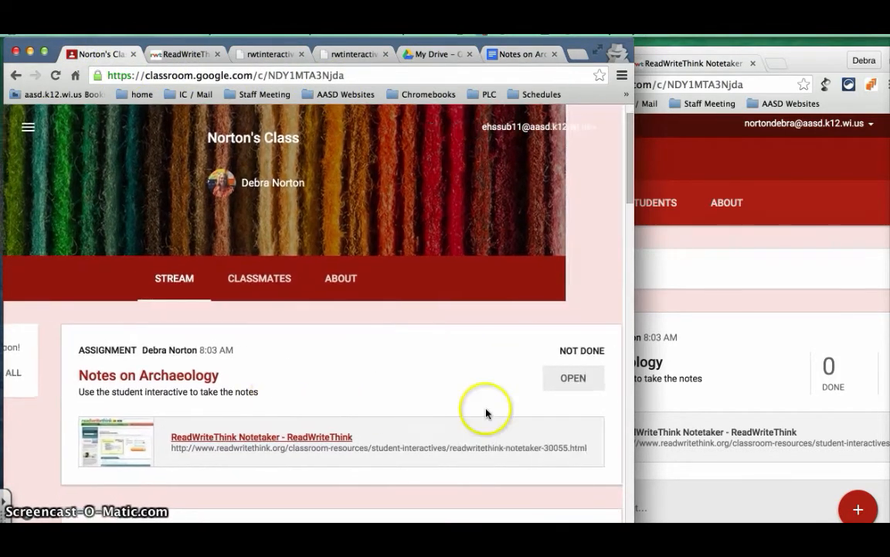
{"action": "left_click", "coordinate": [560, 384]}
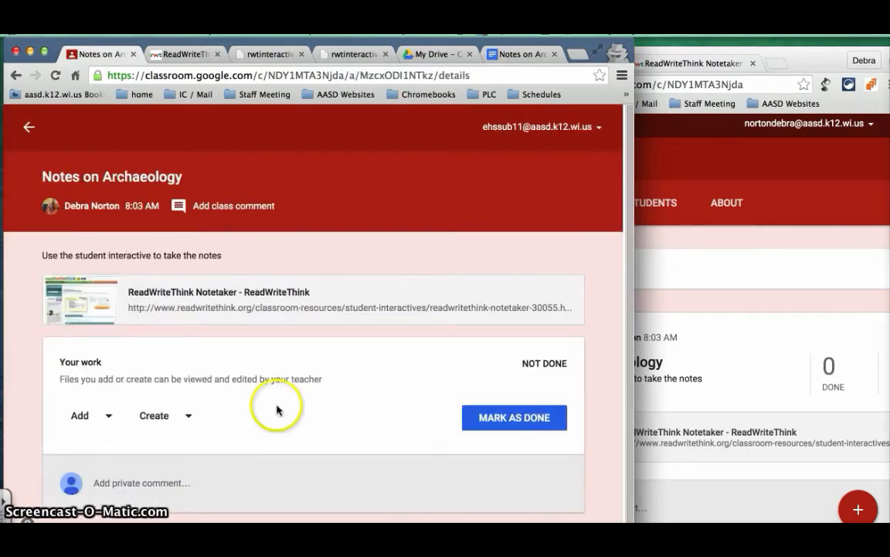
Attach the Notes on Archaeology document from Google Drive to the assignment and turn it in
{"action": "left_click", "coordinate": [75, 406]}
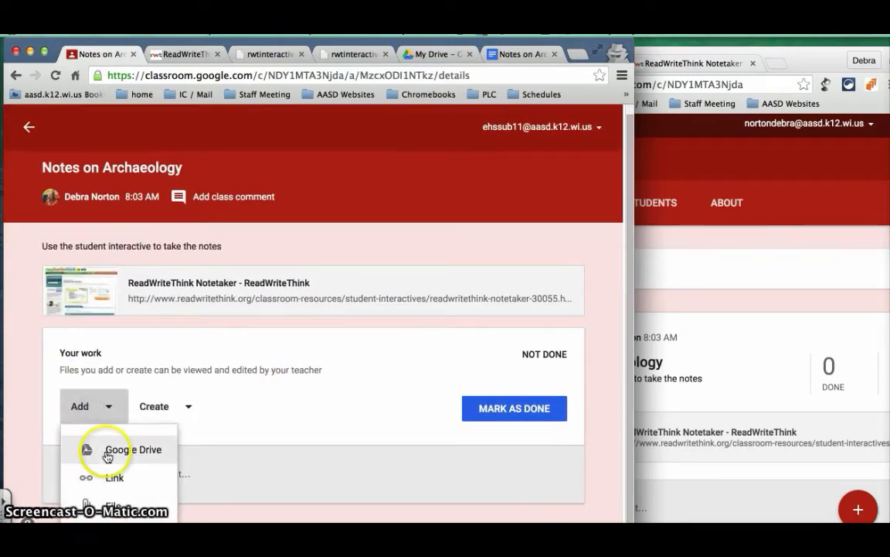
{"action": "left_click", "coordinate": [107, 455]}
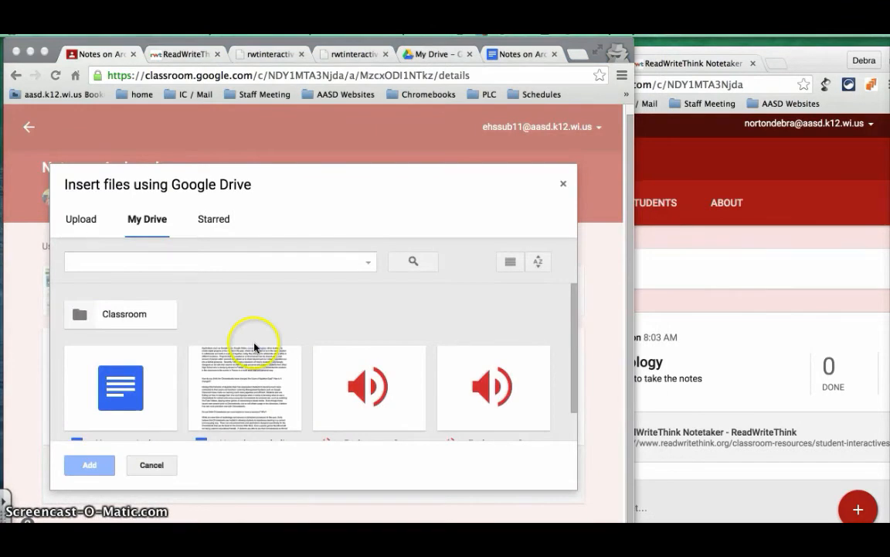
{"action": "scroll", "coordinate": [104, 383], "scroll_direction": "down", "scroll_amount": 1}
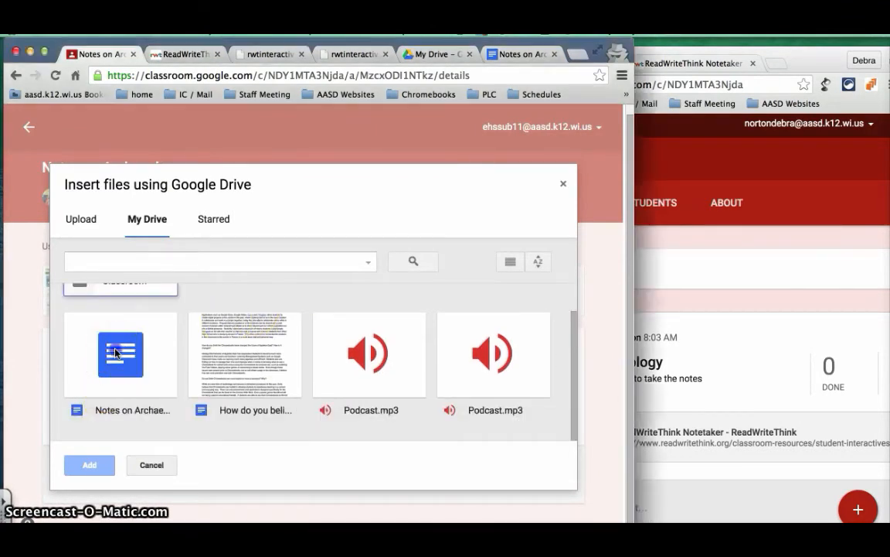
{"action": "left_click", "coordinate": [113, 416]}
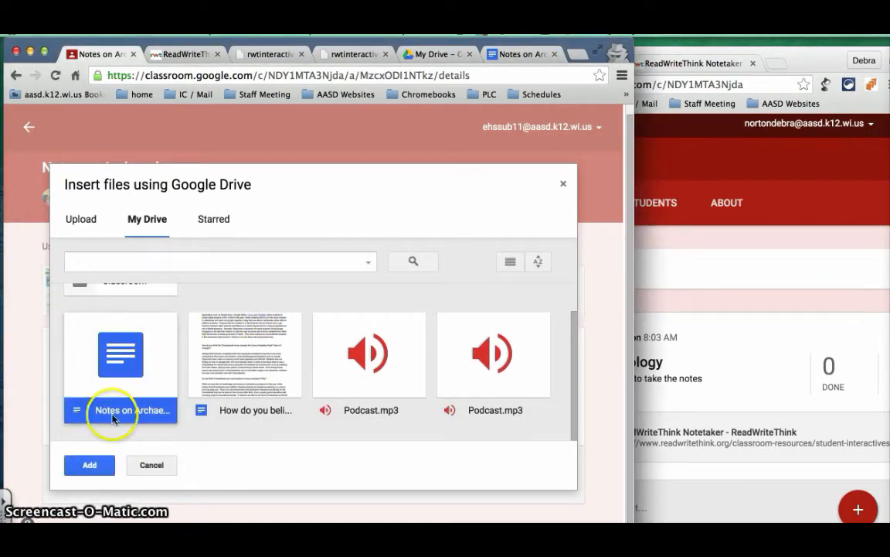
{"action": "left_click", "coordinate": [89, 466]}
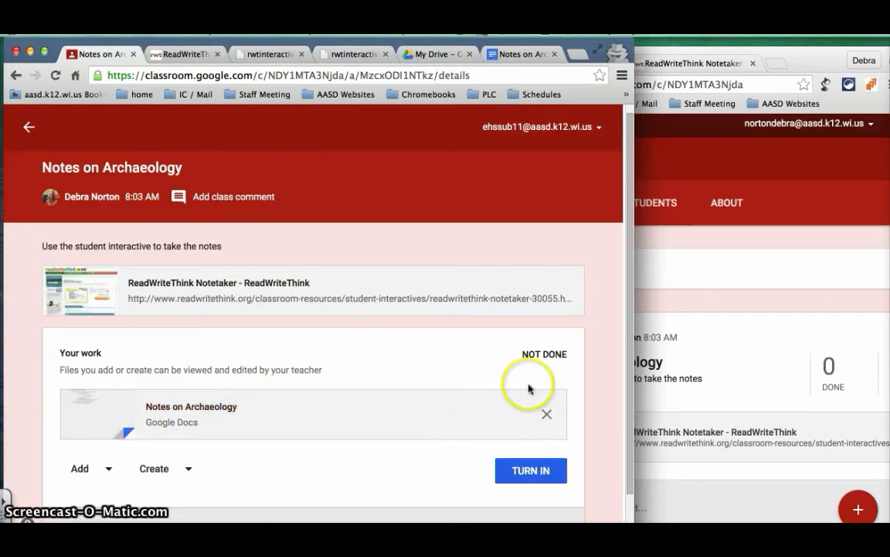
{"action": "left_click", "coordinate": [522, 475]}
{"action": "left_click", "coordinate": [417, 402]}
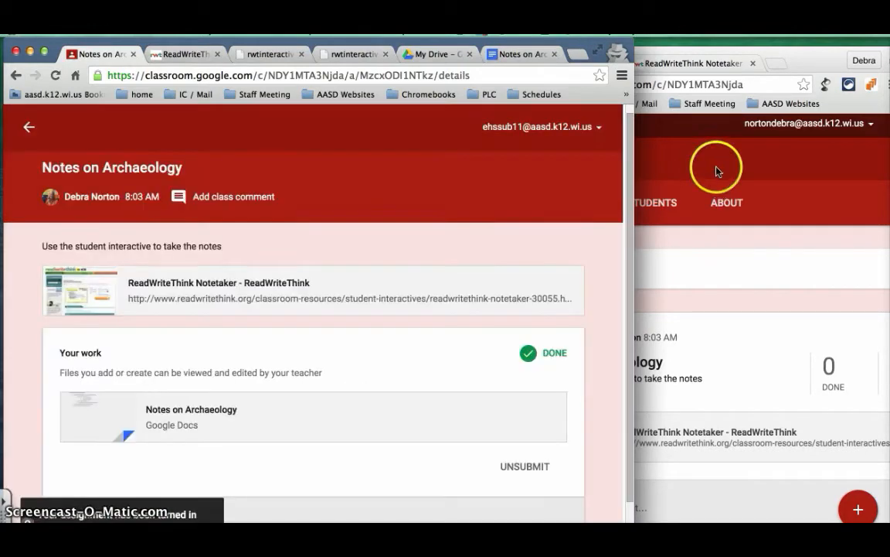
In the teacher's Classroom window, open the completed work for Notes on Archaeology and open the student's submitted document
{"action": "left_click", "coordinate": [717, 170]}
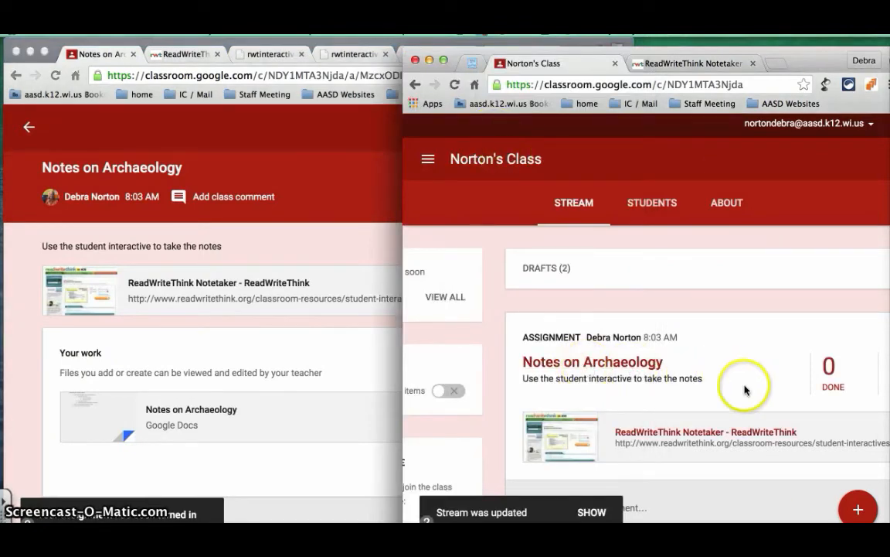
{"action": "scroll", "coordinate": [782, 367], "scroll_direction": "right", "scroll_amount": 2}
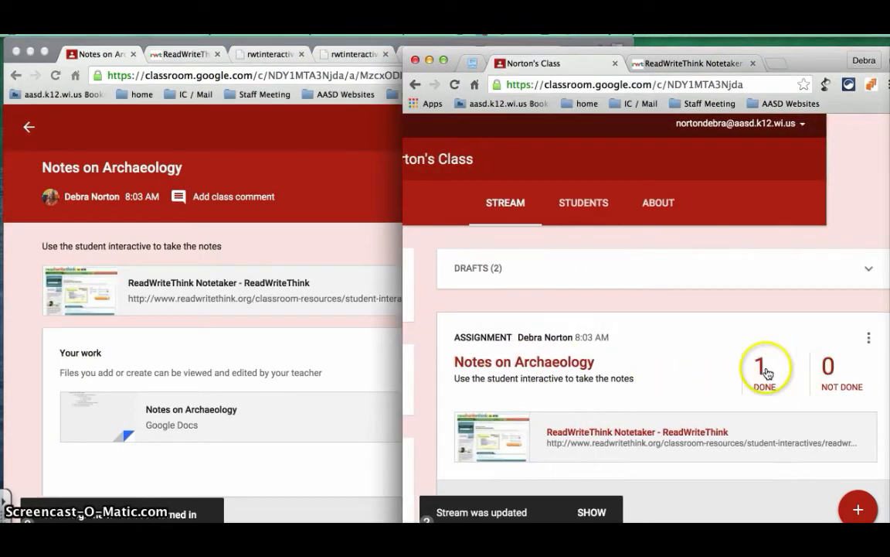
{"action": "left_click", "coordinate": [768, 373]}
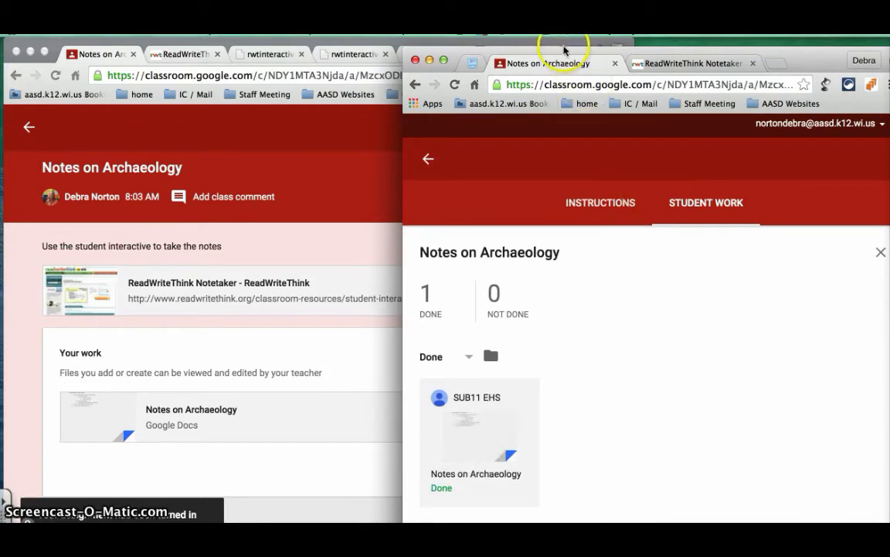
{"action": "double_click", "coordinate": [563, 54]}
{"action": "left_click", "coordinate": [330, 272]}
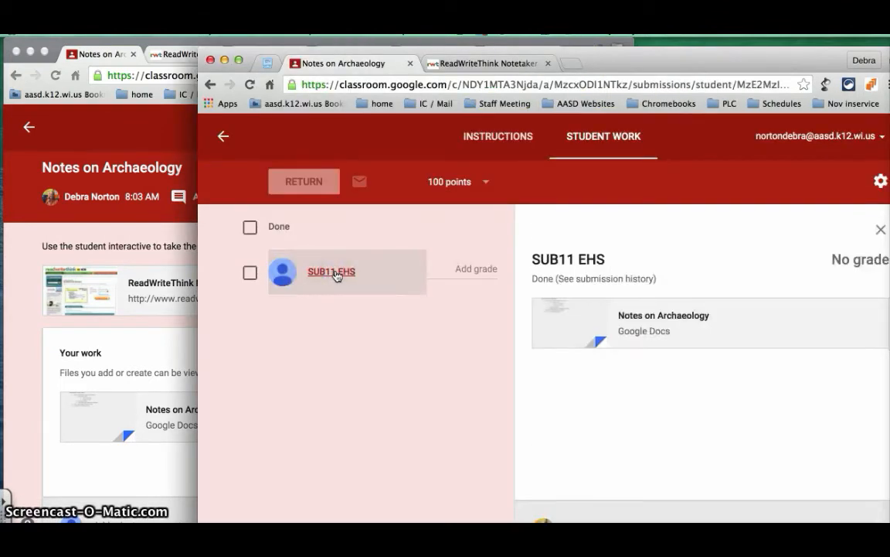
{"action": "left_click", "coordinate": [666, 337]}
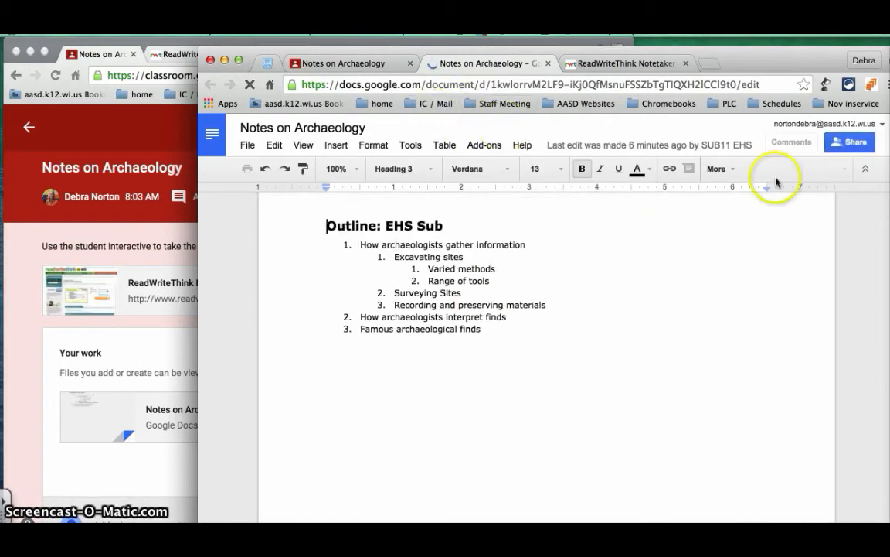
Add the comment "Great job here" to the outline lines from "Excavating sites" through "Range of tools"
{"action": "left_click", "coordinate": [790, 143]}
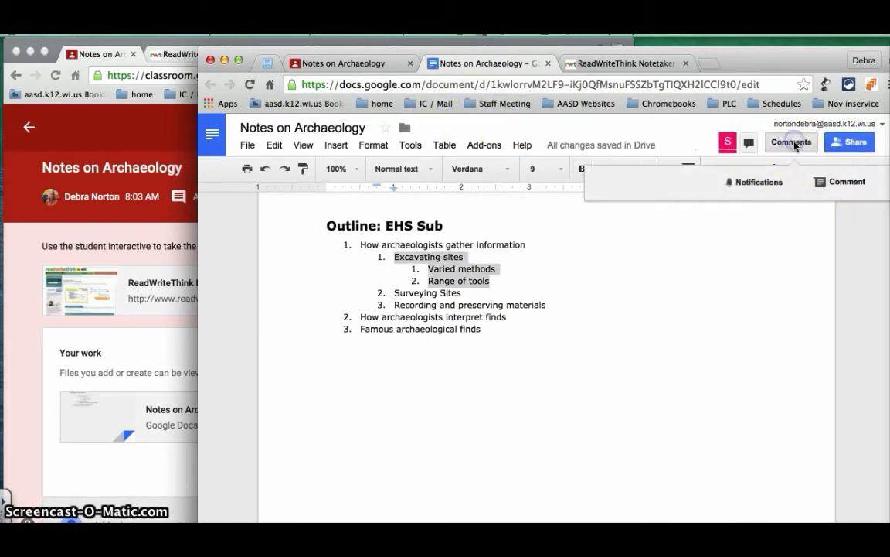
{"action": "left_click", "coordinate": [839, 182]}
{"action": "type", "text": "Great job here"}
{"action": "left_click", "coordinate": [757, 334]}
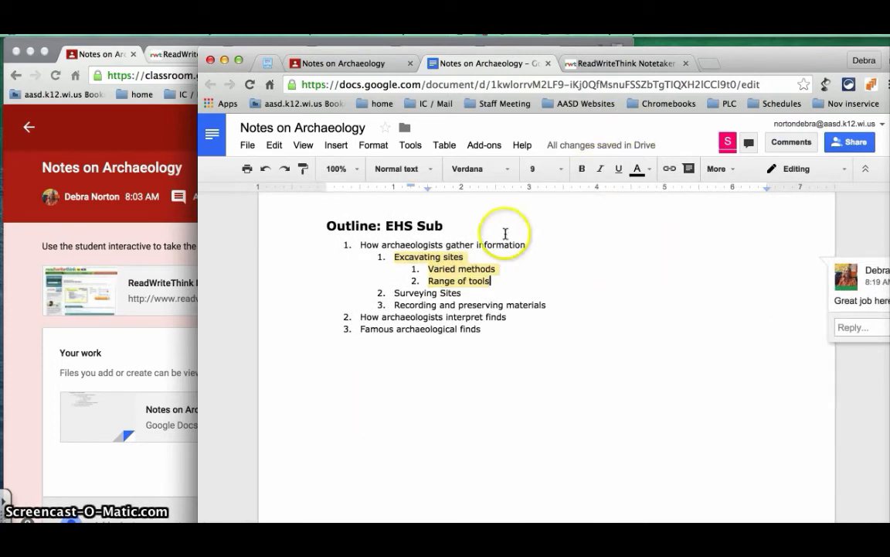
Grade the student's Notes on Archaeology submission 100 out of 100 in Classroom and return it without a private comment
{"action": "left_click", "coordinate": [358, 65]}
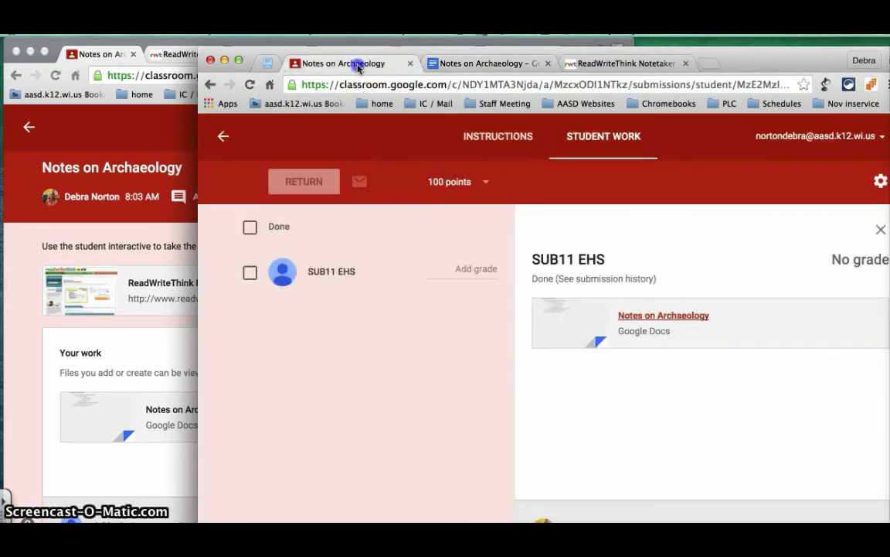
{"action": "left_click", "coordinate": [467, 266]}
{"action": "type", "text": "100"}
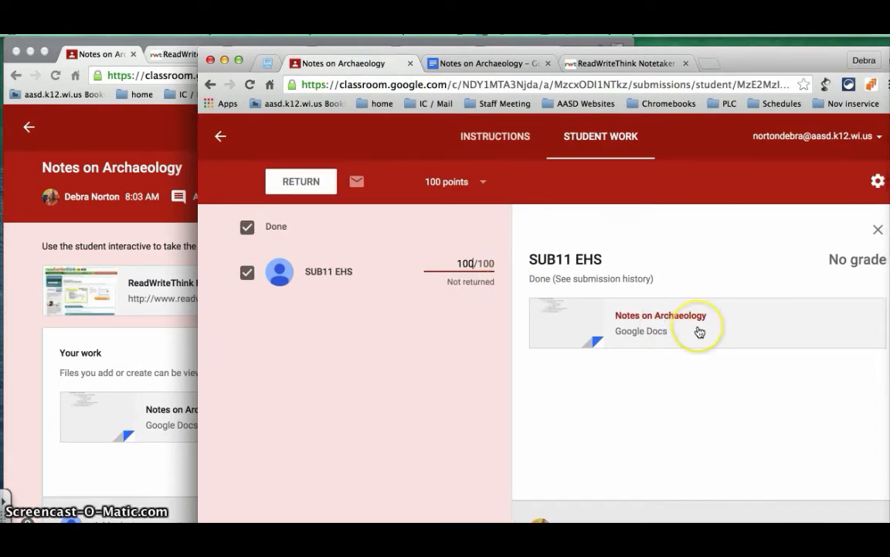
{"action": "left_click", "coordinate": [285, 182]}
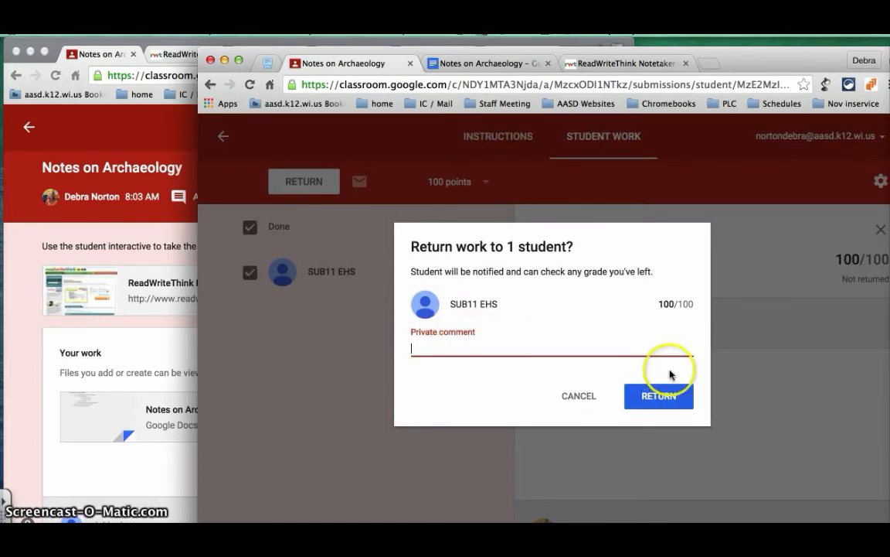
{"action": "left_click", "coordinate": [659, 395]}
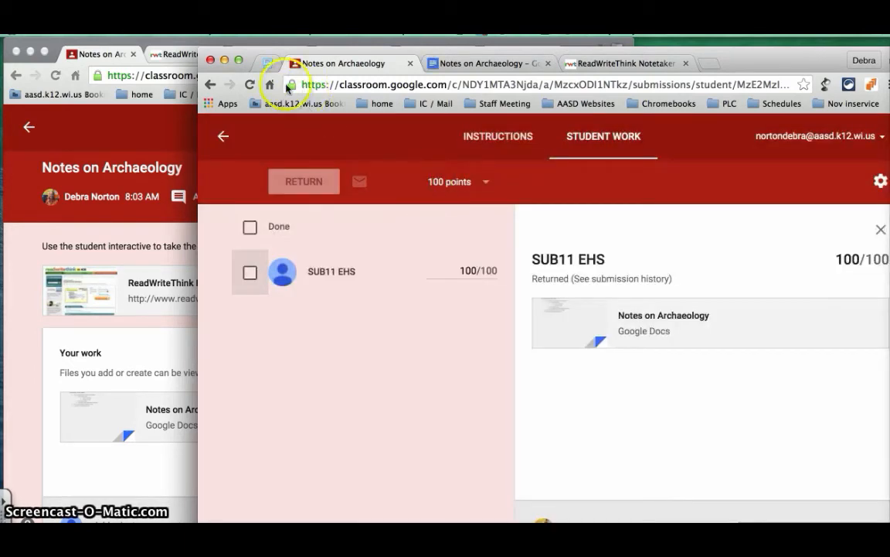
In the student's Classroom window, open the returned Notes on Archaeology document, view its comments, and go back to the assignment page
{"action": "left_click_drag", "start_coordinate": [198, 112], "coordinate": [510, 113]}
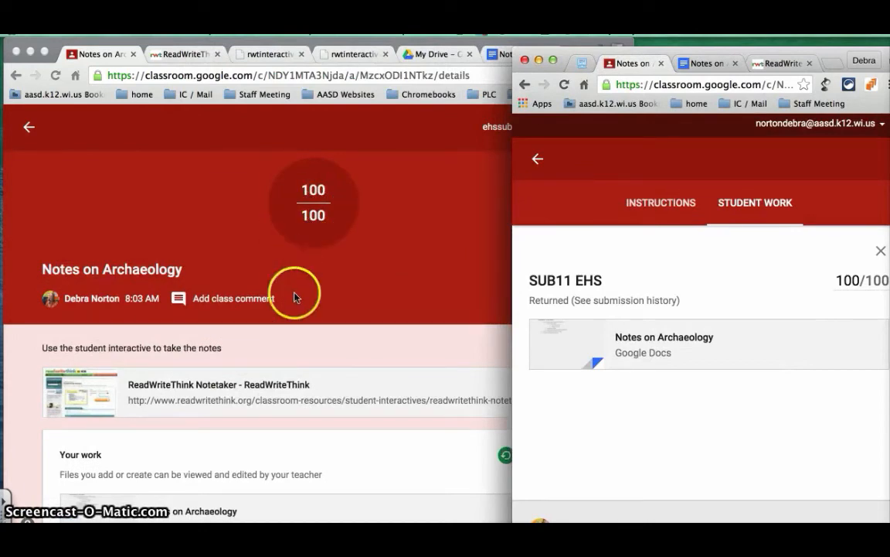
{"action": "left_click", "coordinate": [445, 308]}
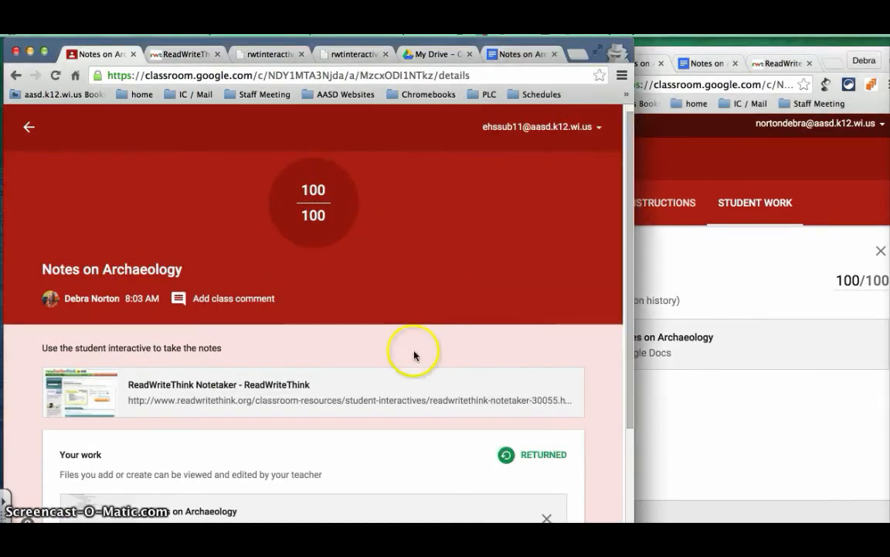
{"action": "scroll", "coordinate": [252, 290], "scroll_direction": "down", "scroll_amount": 3}
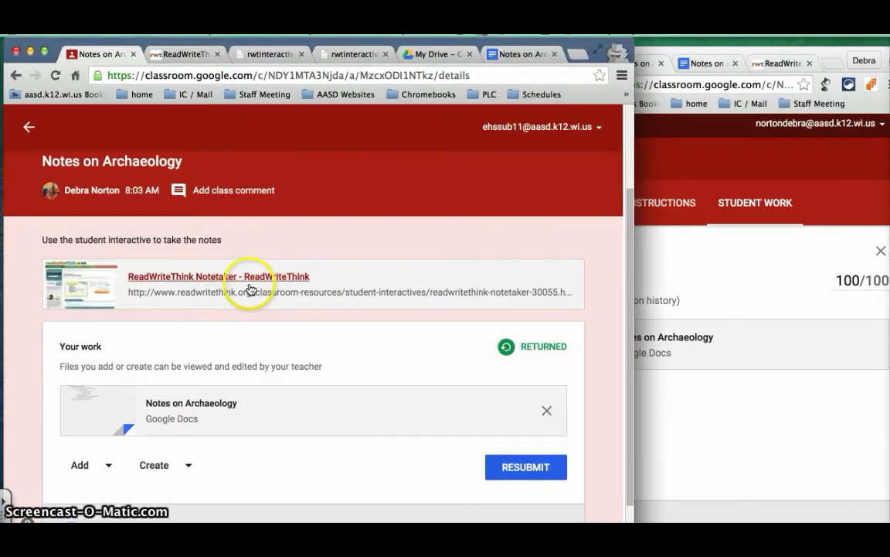
{"action": "left_click", "coordinate": [198, 403]}
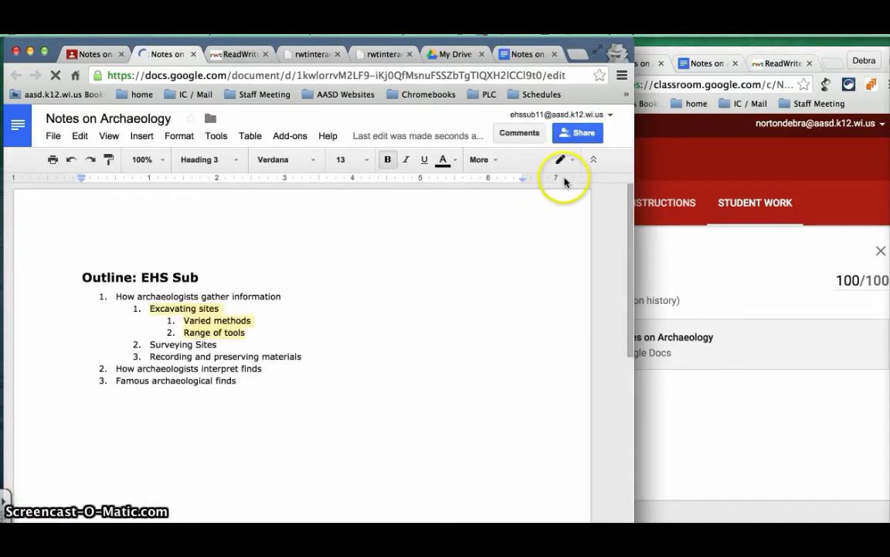
{"action": "left_click", "coordinate": [520, 133]}
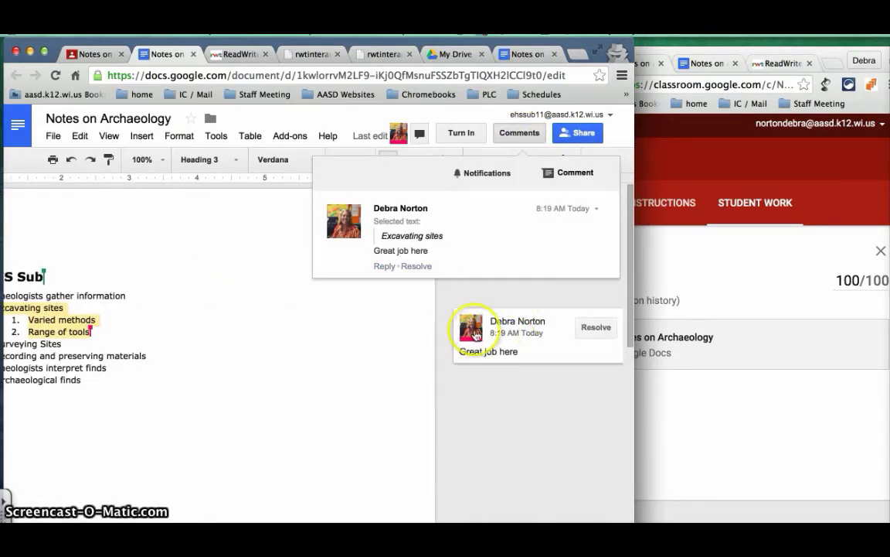
{"action": "scroll", "coordinate": [332, 350], "scroll_direction": "left", "scroll_amount": 3}
{"action": "left_click", "coordinate": [418, 265]}
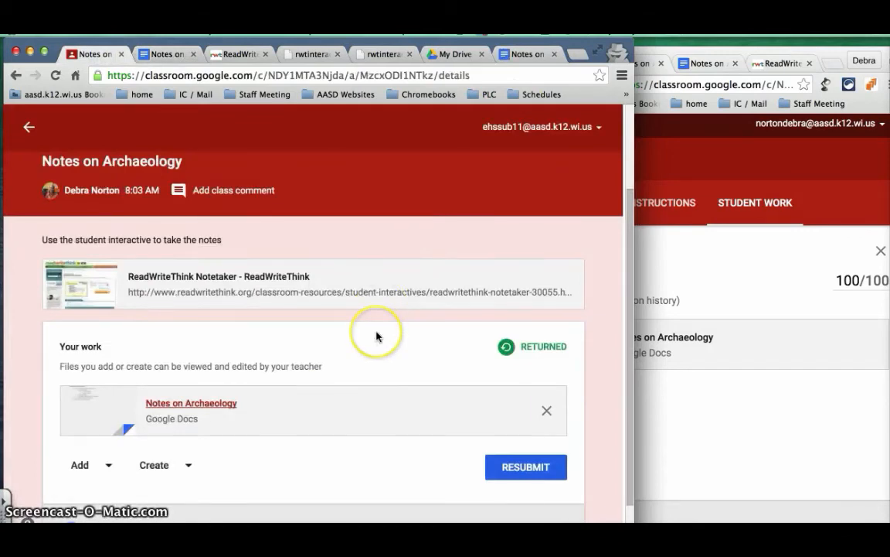
Review the returned assignment page as the student and resubmit the Notes on Archaeology work
{"action": "scroll", "coordinate": [376, 334], "scroll_direction": "down", "scroll_amount": 2}
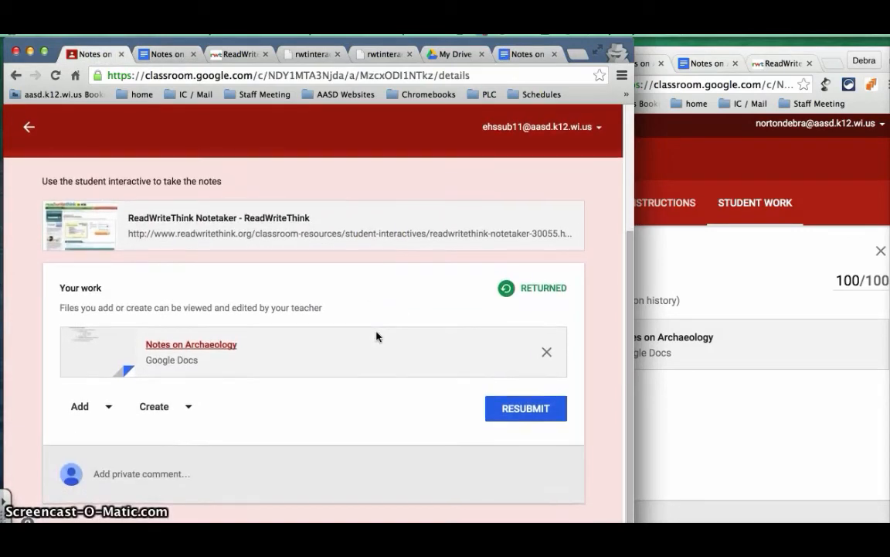
{"action": "scroll", "coordinate": [334, 392], "scroll_direction": "up", "scroll_amount": 5}
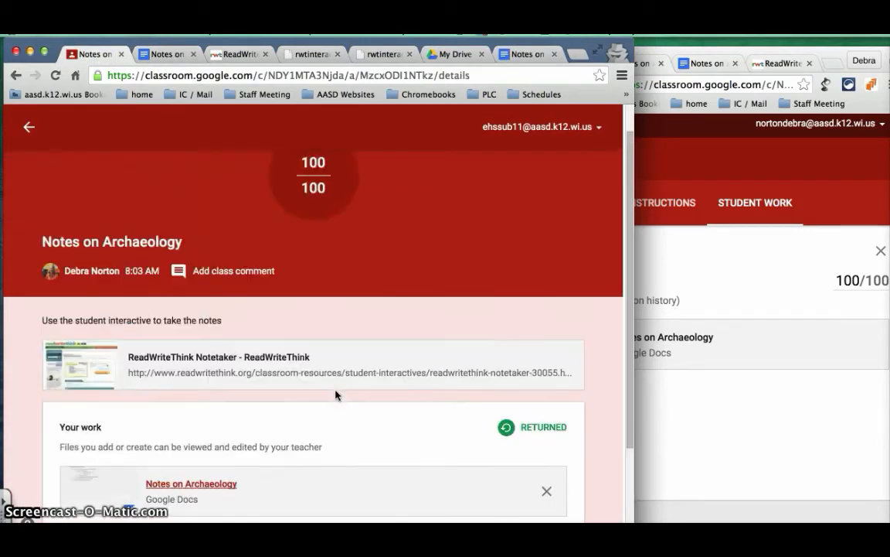
{"action": "scroll", "coordinate": [336, 395], "scroll_direction": "down", "scroll_amount": 5}
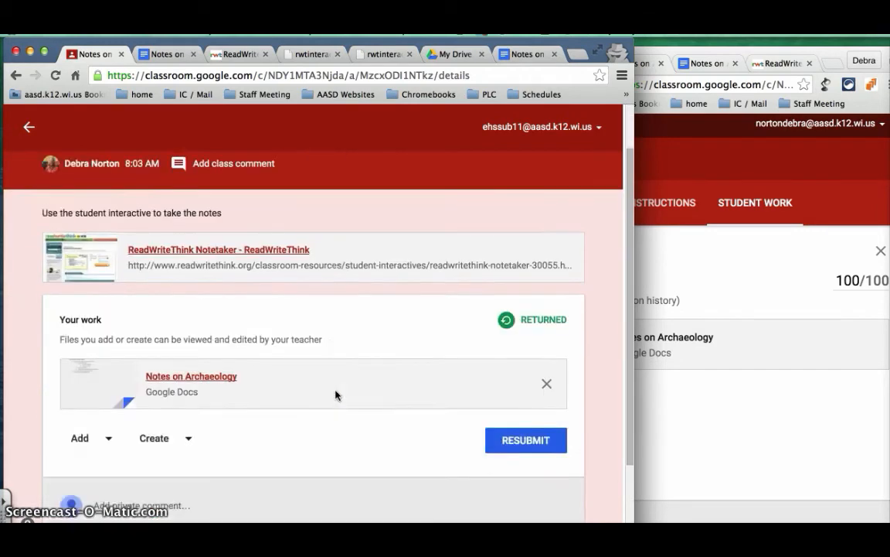
{"action": "left_click", "coordinate": [340, 418]}
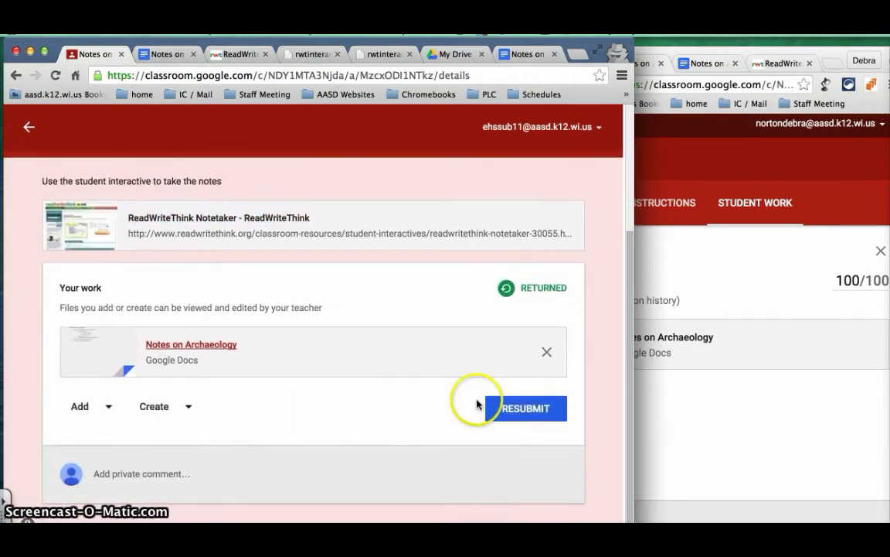
{"action": "left_click", "coordinate": [529, 411]}
{"action": "left_click", "coordinate": [387, 399]}
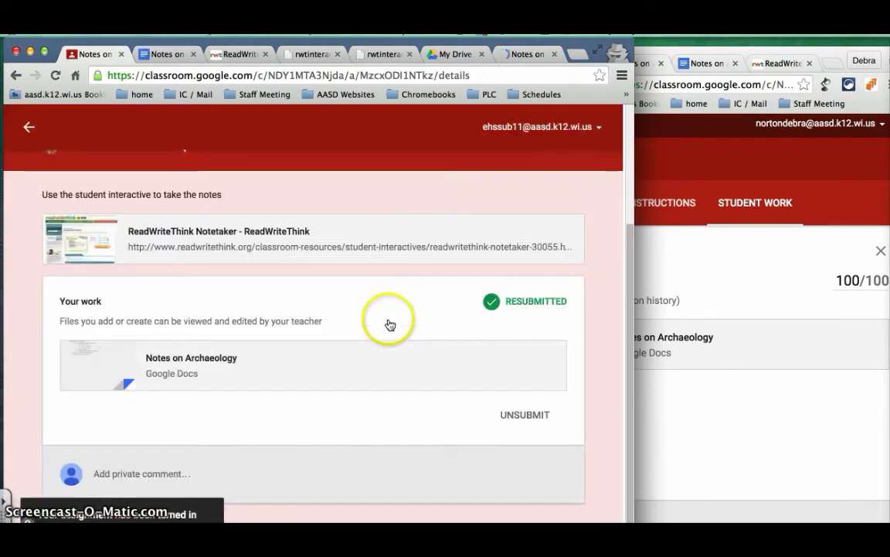
Post the private comment "I have completed the notes on Archaeology" on the student's assignment
{"action": "left_click", "coordinate": [113, 473]}
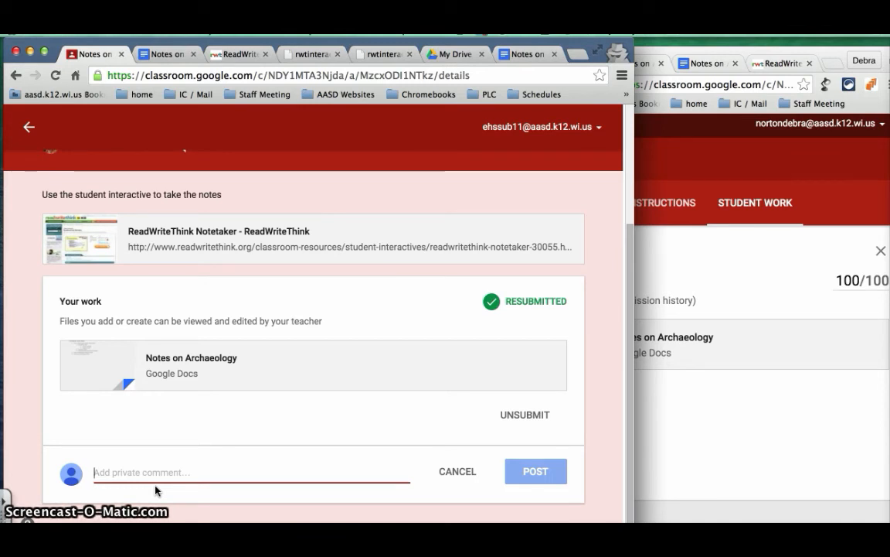
{"action": "left_click", "coordinate": [126, 479]}
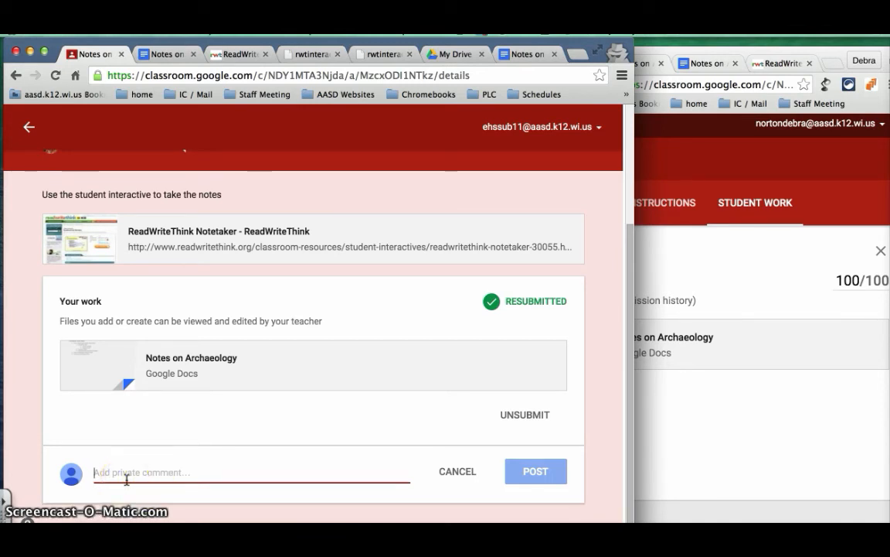
{"action": "type", "text": "I h"}
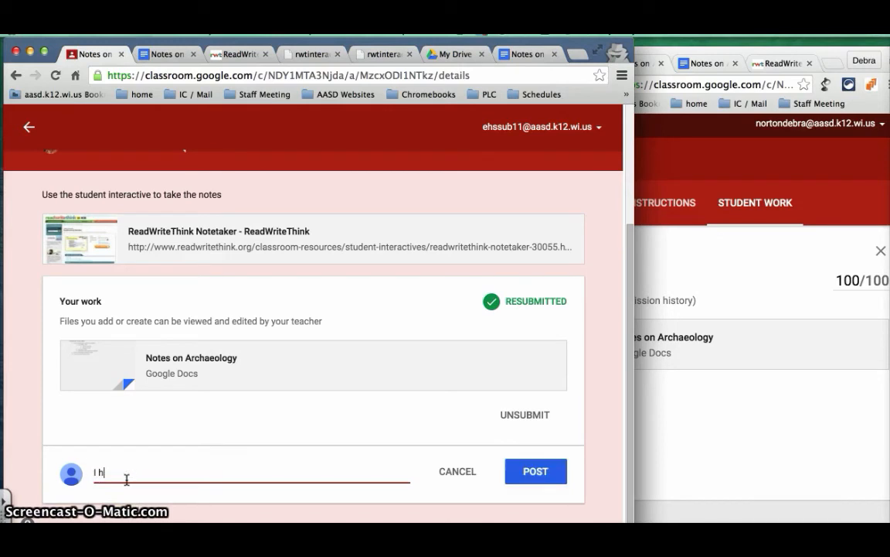
{"action": "type", "text": "ave completed the notes on"}
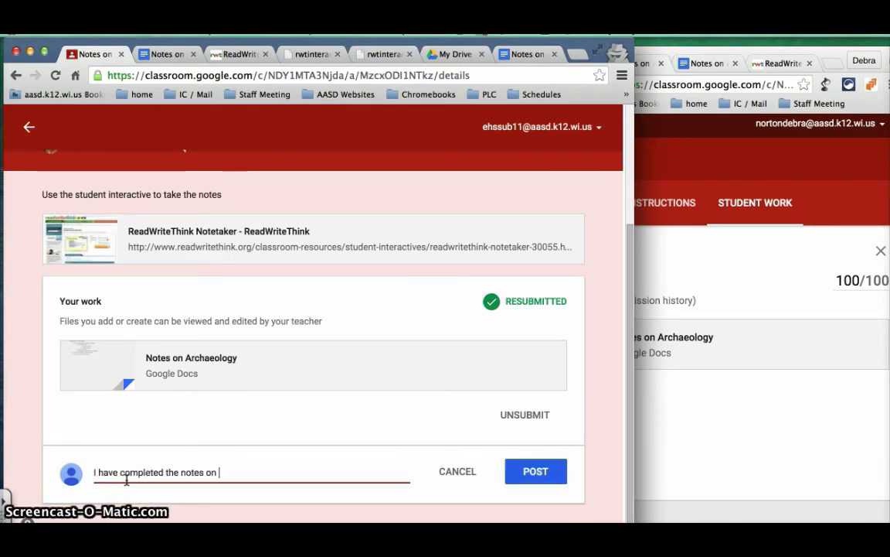
{"action": "type", "text": " Archaeology"}
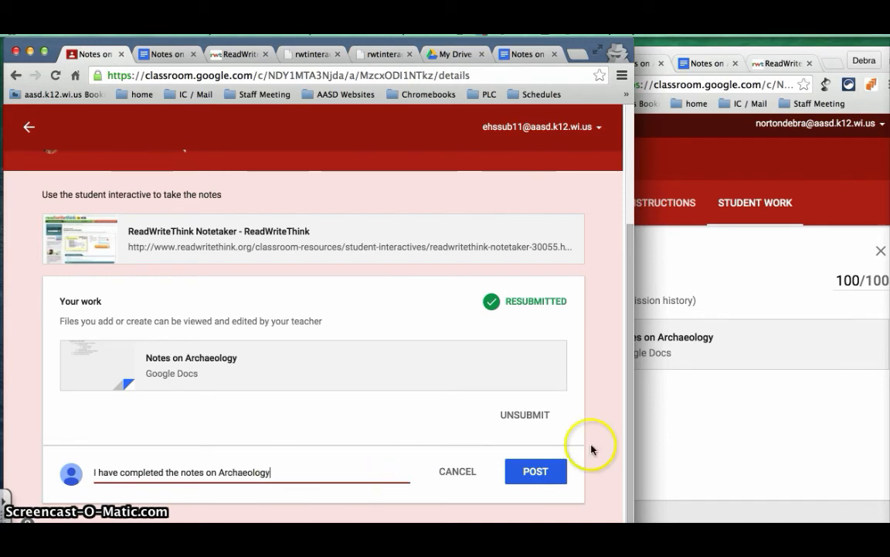
{"action": "left_click", "coordinate": [532, 470]}
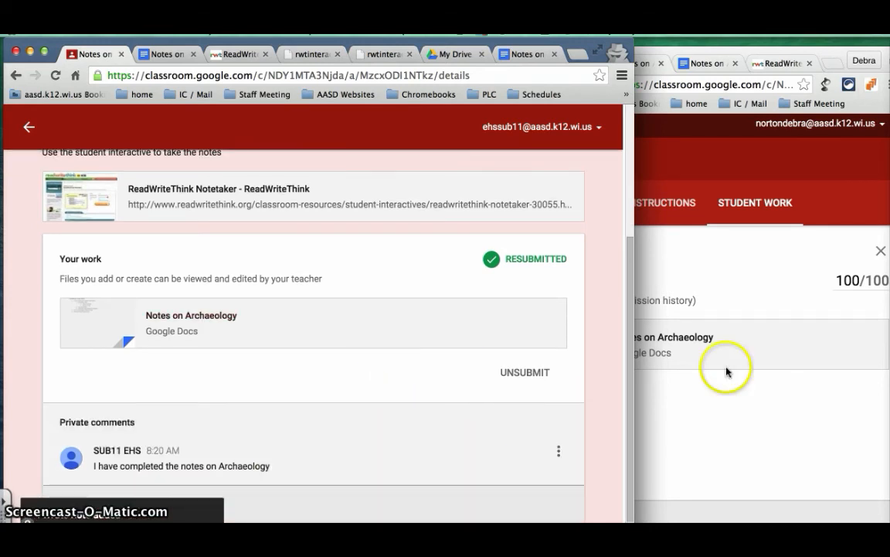
Check the private comment in the teacher's Classroom, and follow the link in its e-mail notification to the assignment's student work
{"action": "left_click", "coordinate": [721, 253]}
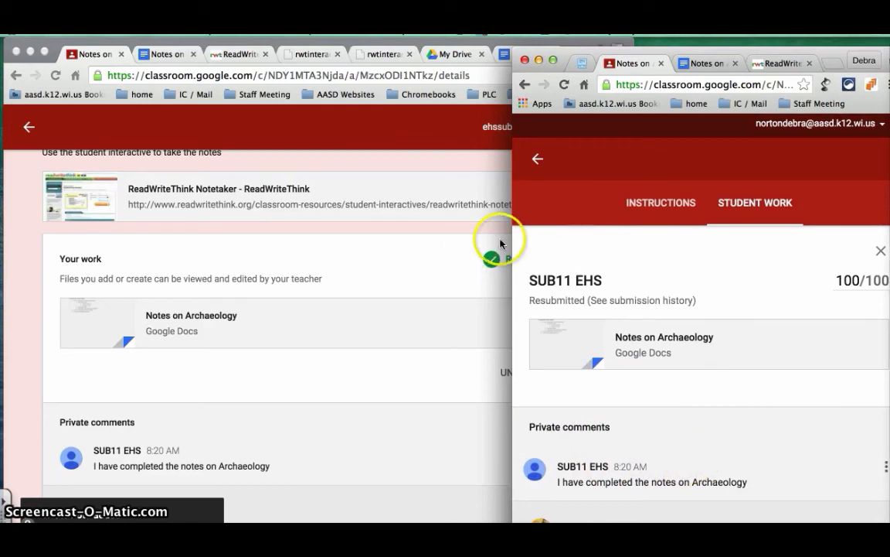
{"action": "left_click_drag", "start_coordinate": [513, 238], "coordinate": [274, 231]}
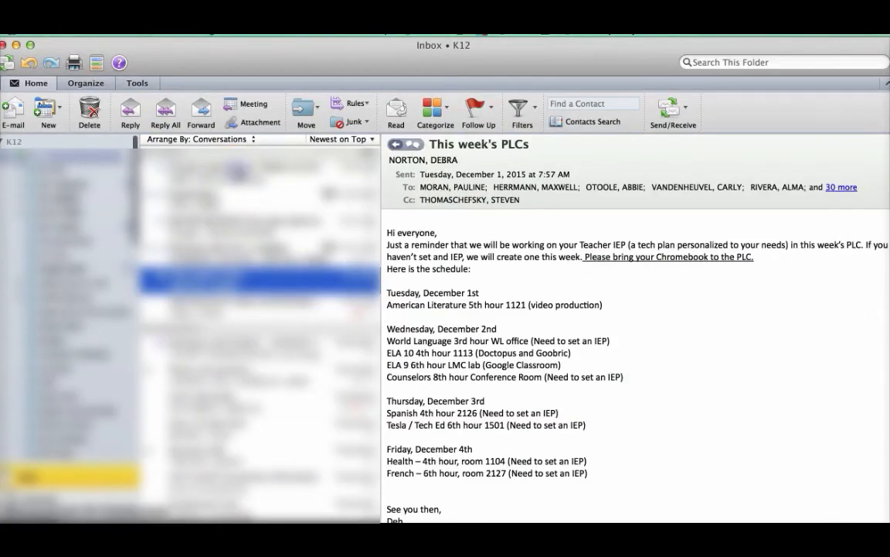
{"action": "left_click", "coordinate": [239, 172]}
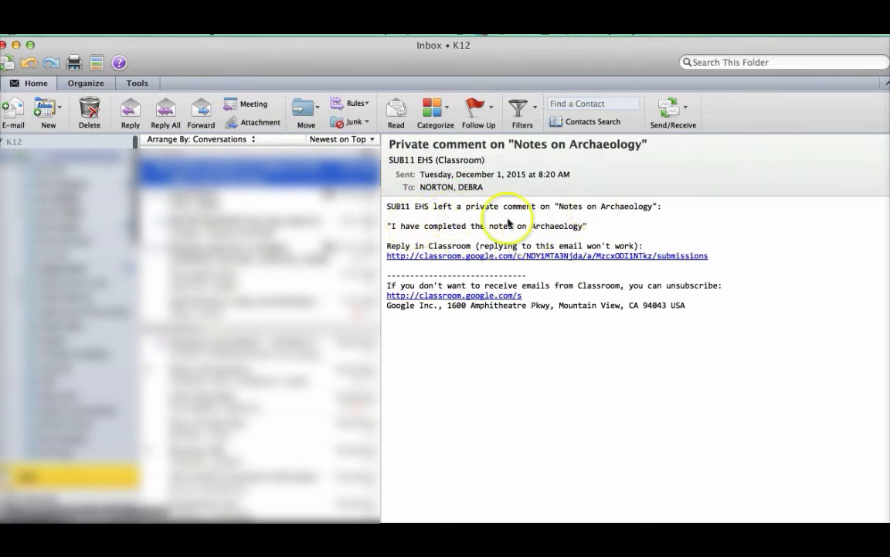
{"action": "left_click", "coordinate": [491, 258]}
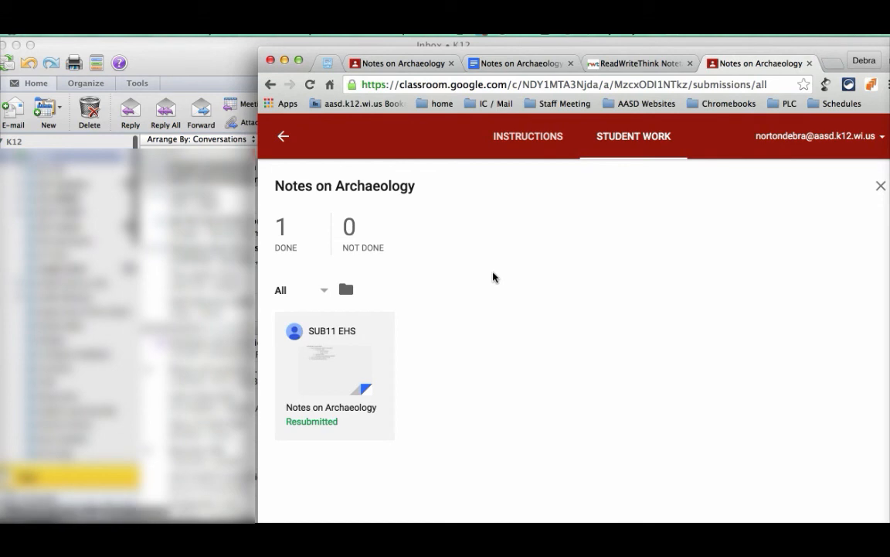
{"action": "left_click", "coordinate": [14, 46]}
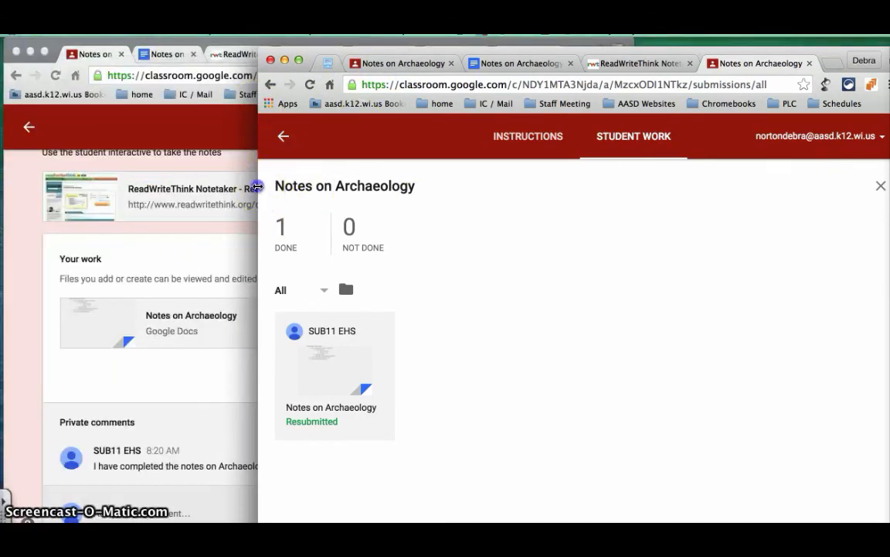
{"action": "left_click_drag", "start_coordinate": [257, 186], "coordinate": [404, 236]}
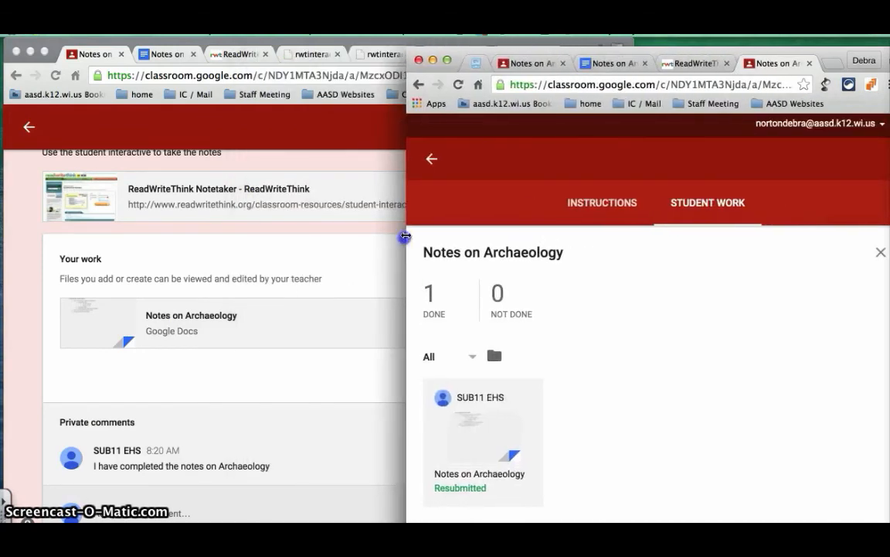